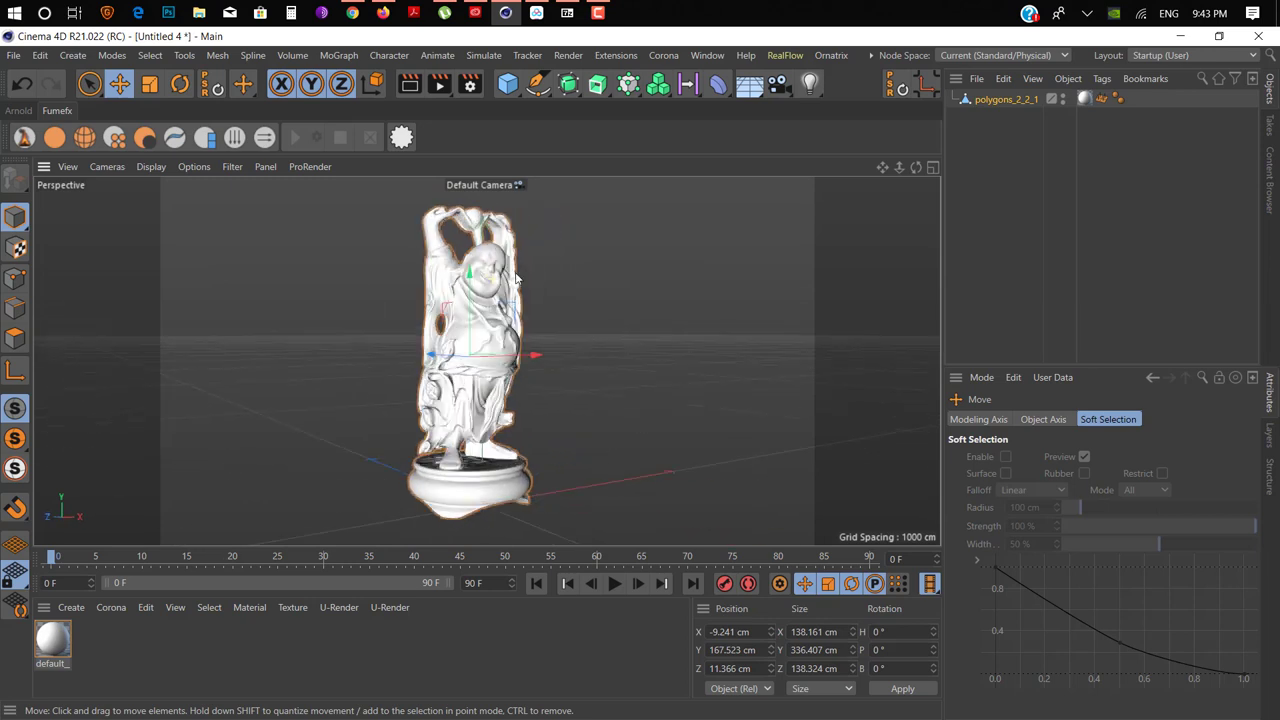
# Display the statue in Gouraud shading with wireframe lines and inspect its dense triangulated mesh around the head and body.
pyautogui.click(194, 166)
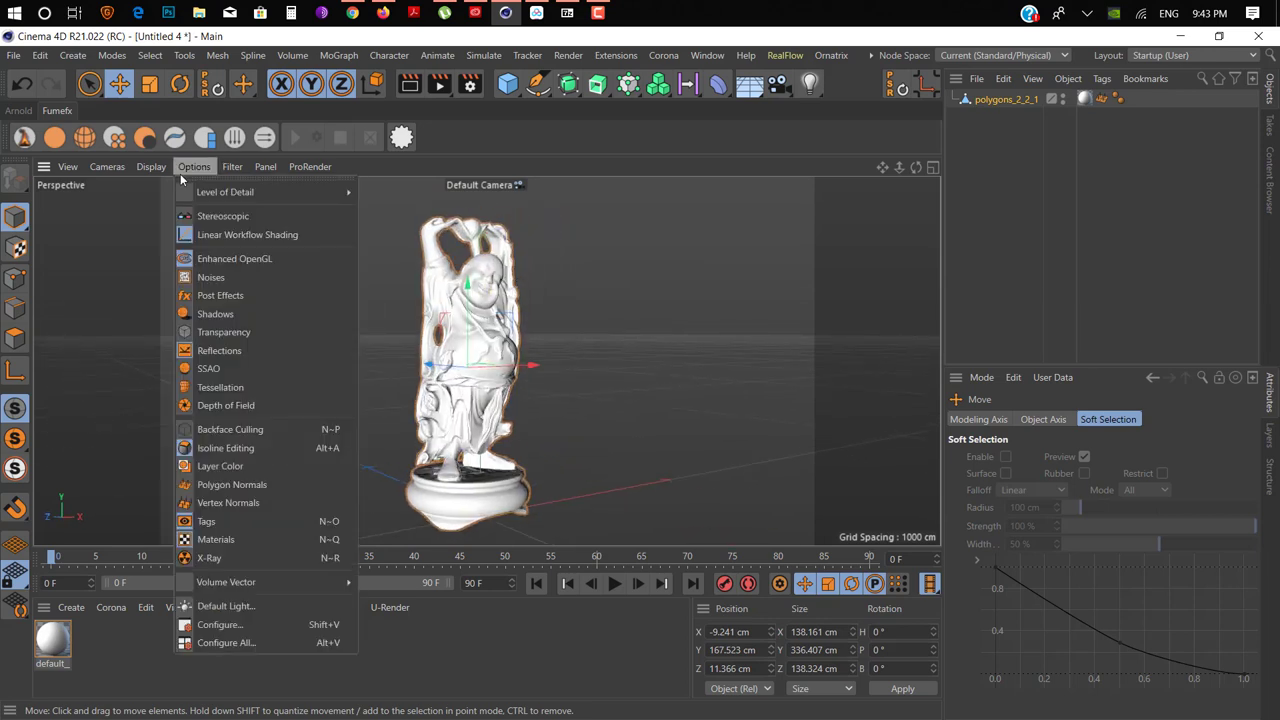
pyautogui.moveTo(151, 166)
pyautogui.click(184, 218)
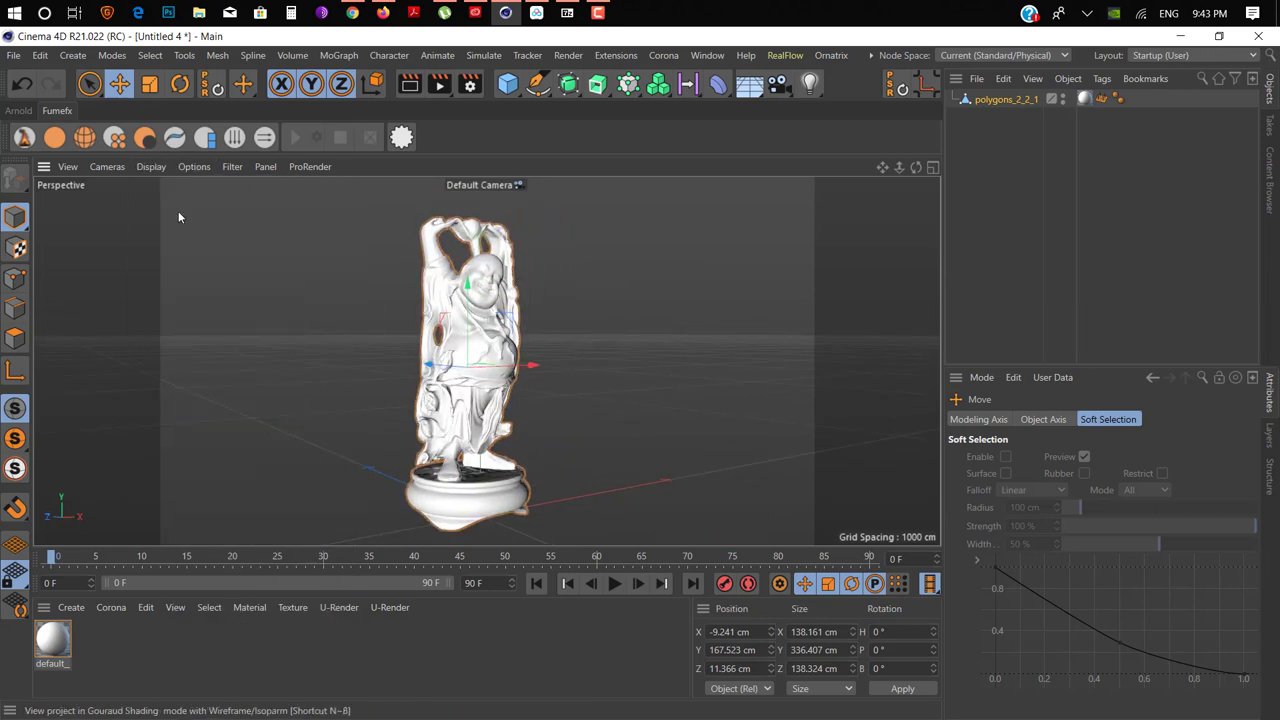
pyautogui.moveTo(178, 211)
pyautogui.keyDown('alt'); pyautogui.mouseDown()
pyautogui.moveTo(243, 289)
pyautogui.moveTo(482, 307)
pyautogui.moveTo(500, 345)
pyautogui.moveTo(490, 420)
pyautogui.moveTo(570, 325)
pyautogui.mouseUp(); pyautogui.keyUp('alt')
pyautogui.scroll(10, 482, 307)
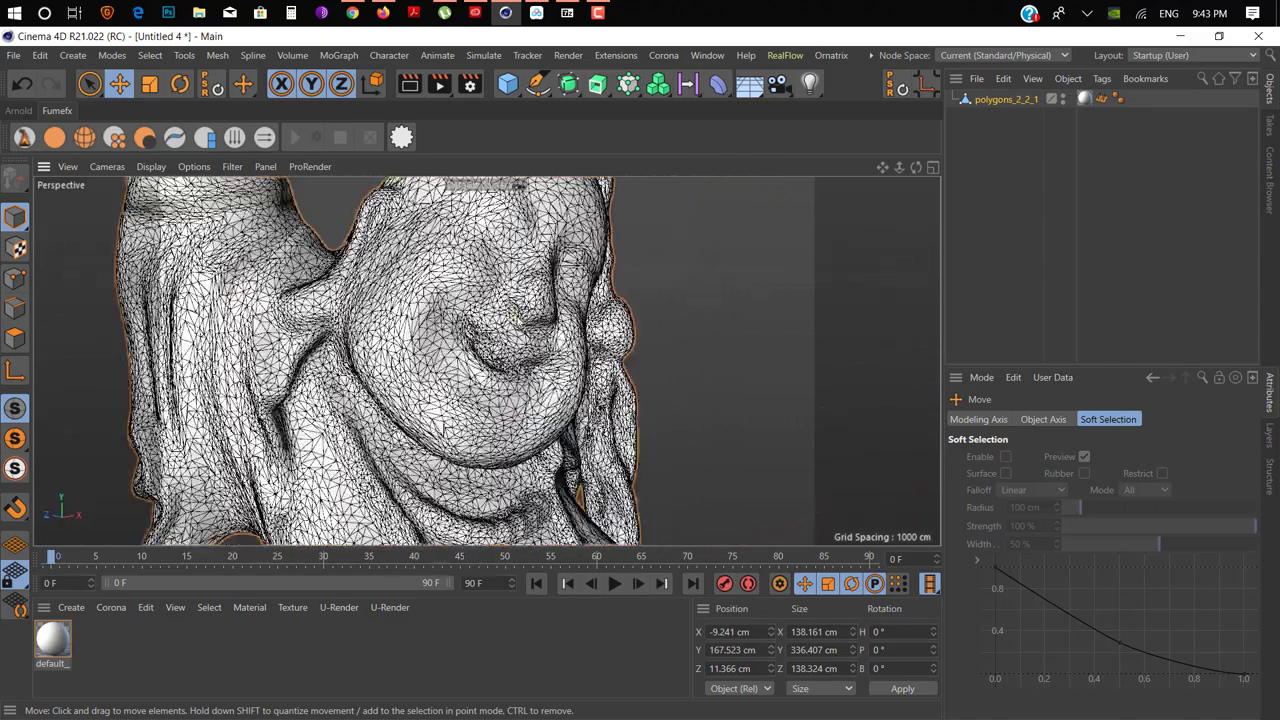
pyautogui.keyDown('alt'); pyautogui.moveTo(441, 428); pyautogui.dragTo(503, 307); pyautogui.keyUp('alt')
pyautogui.scroll(4, 503, 307)
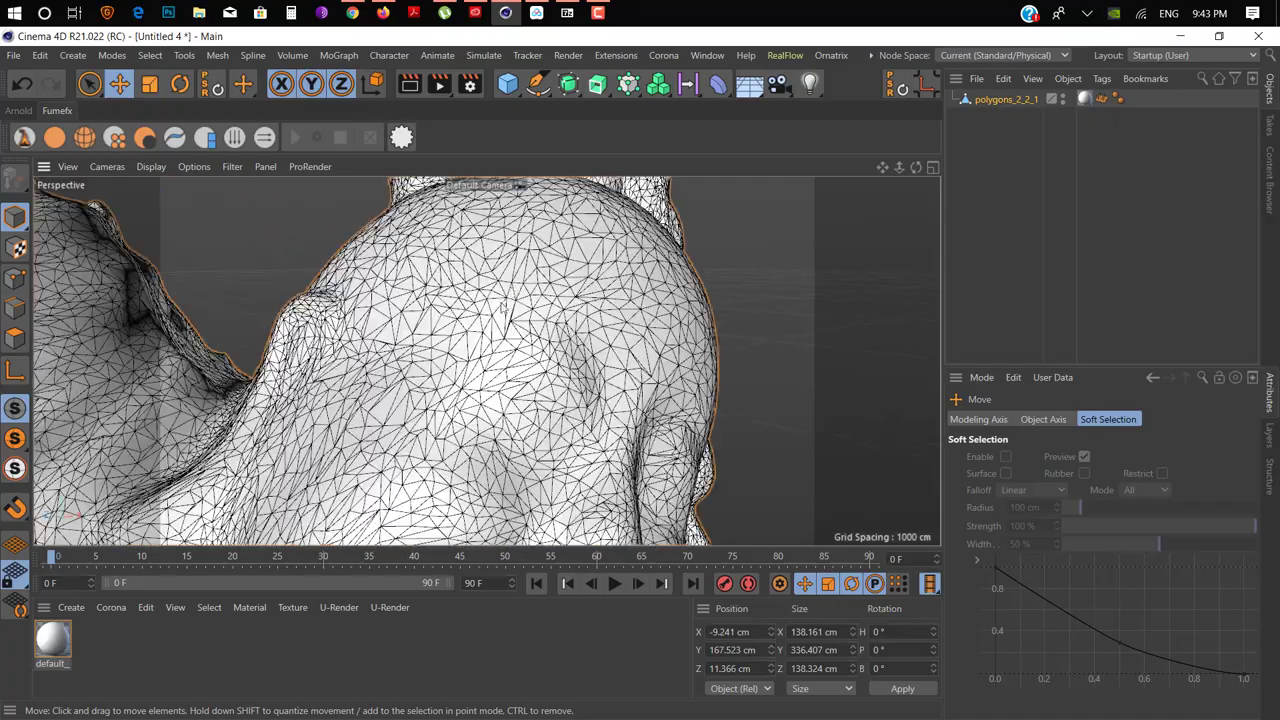
pyautogui.scroll(-10, 490, 312)
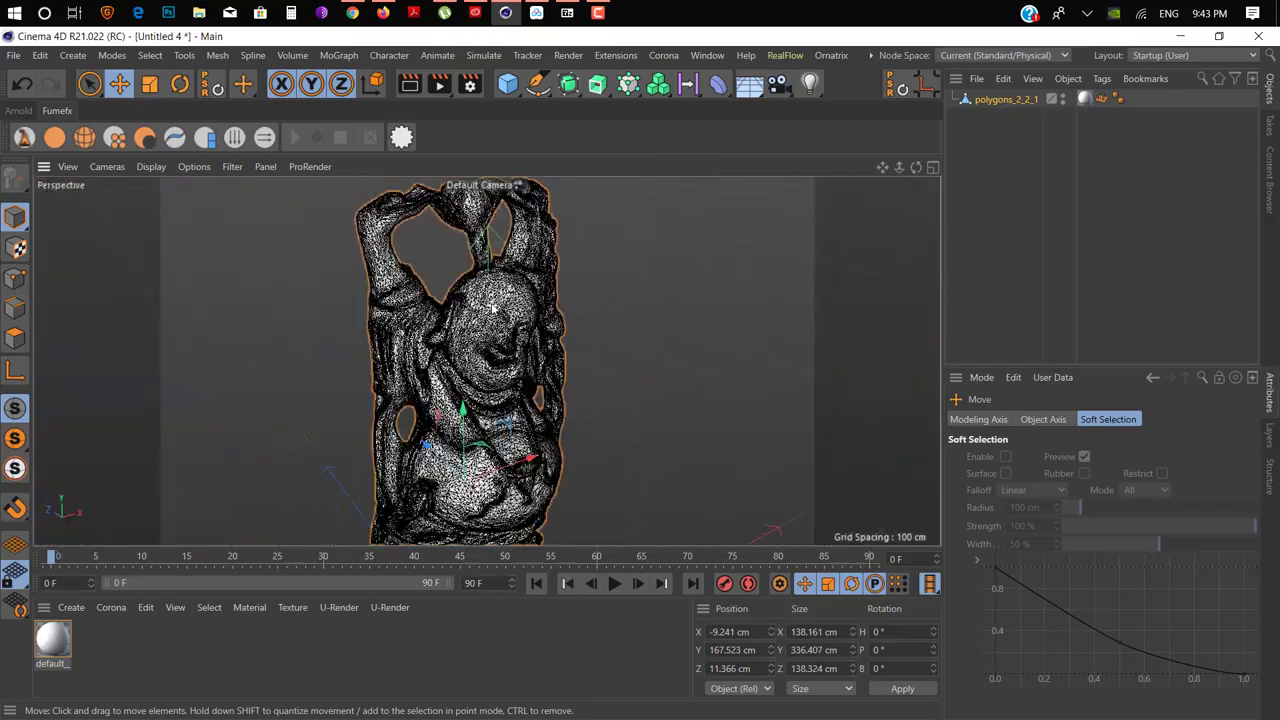
pyautogui.moveTo(475, 320)
pyautogui.keyDown('alt'); pyautogui.mouseDown()
pyautogui.moveTo(473, 272)
pyautogui.moveTo(498, 314)
pyautogui.moveTo(485, 310)
pyautogui.mouseUp(); pyautogui.keyUp('alt')
pyautogui.keyDown('alt'); pyautogui.moveTo(515, 361); pyautogui.dragTo(492, 366); pyautogui.keyUp('alt')
# Open Quad Remesher for the statue and keep its window clear of the model.
pyautogui.click(615, 55)
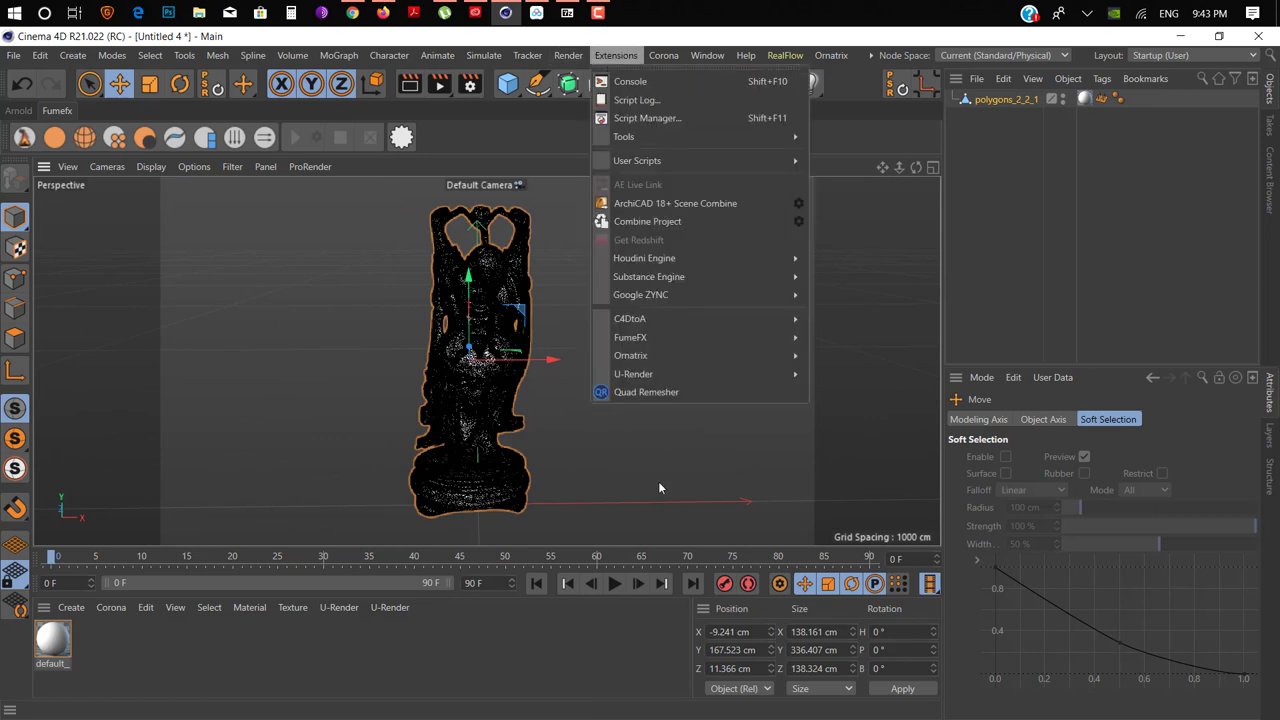
pyautogui.click(650, 398)
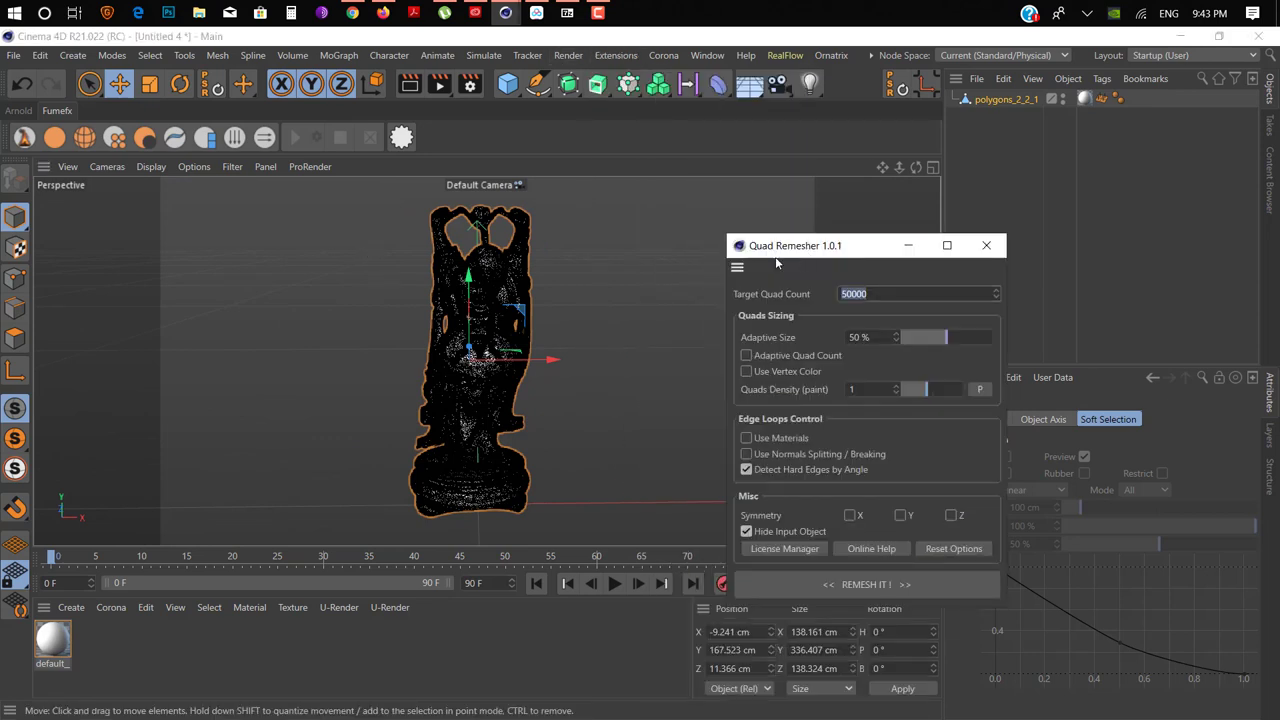
pyautogui.scroll(3, 504, 255)
pyautogui.moveTo(881, 250); pyautogui.dragTo(817, 248)
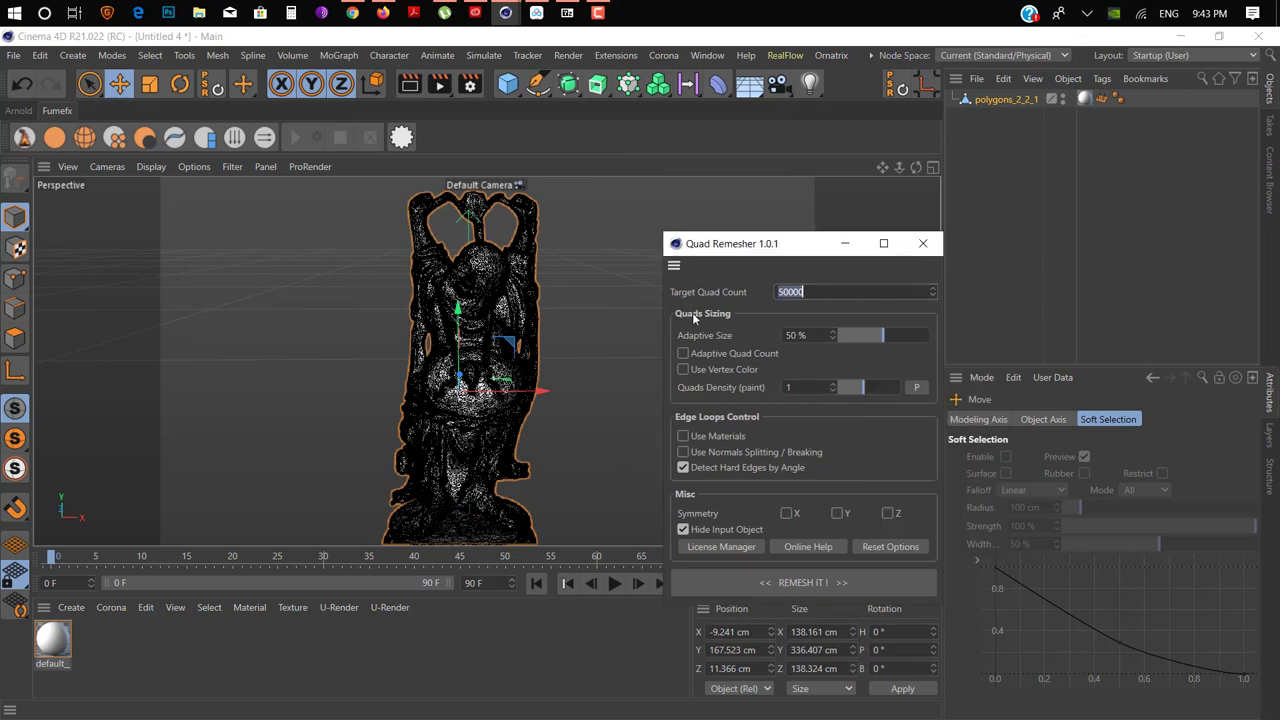
pyautogui.keyDown('alt'); pyautogui.moveTo(602, 502); pyautogui.dragTo(470, 350); pyautogui.keyUp('alt')
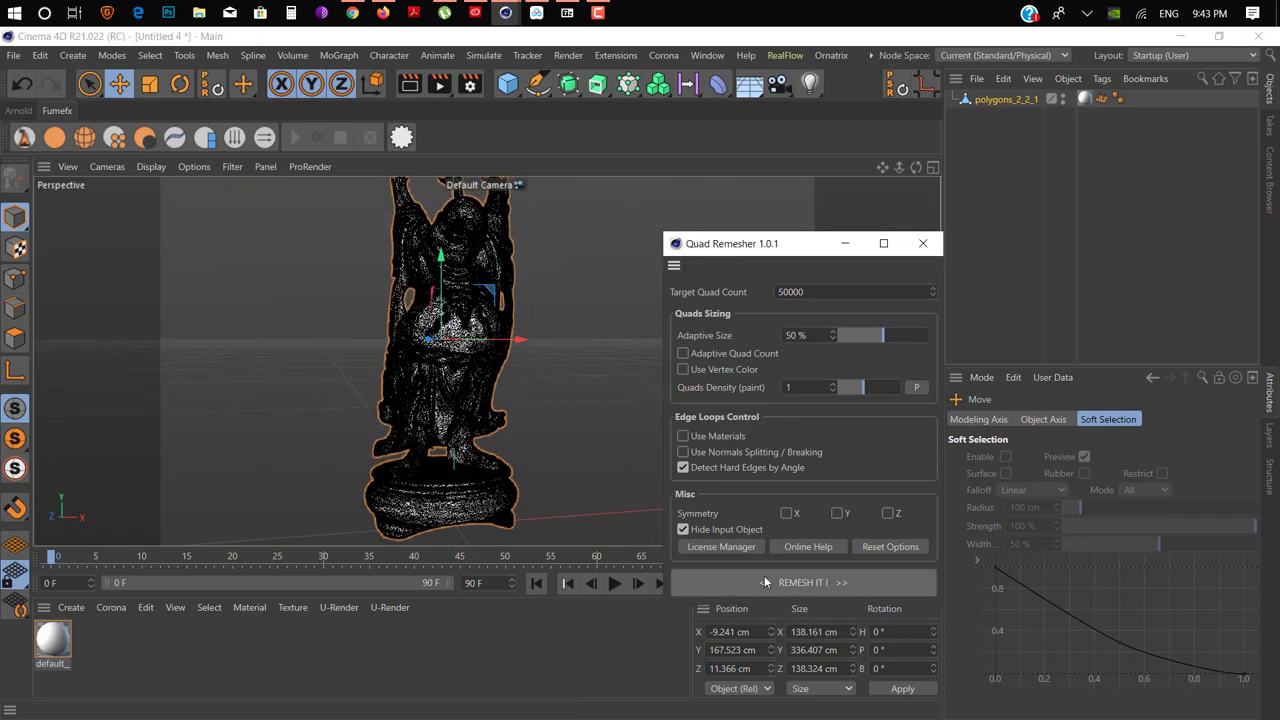
pyautogui.click(687, 583)
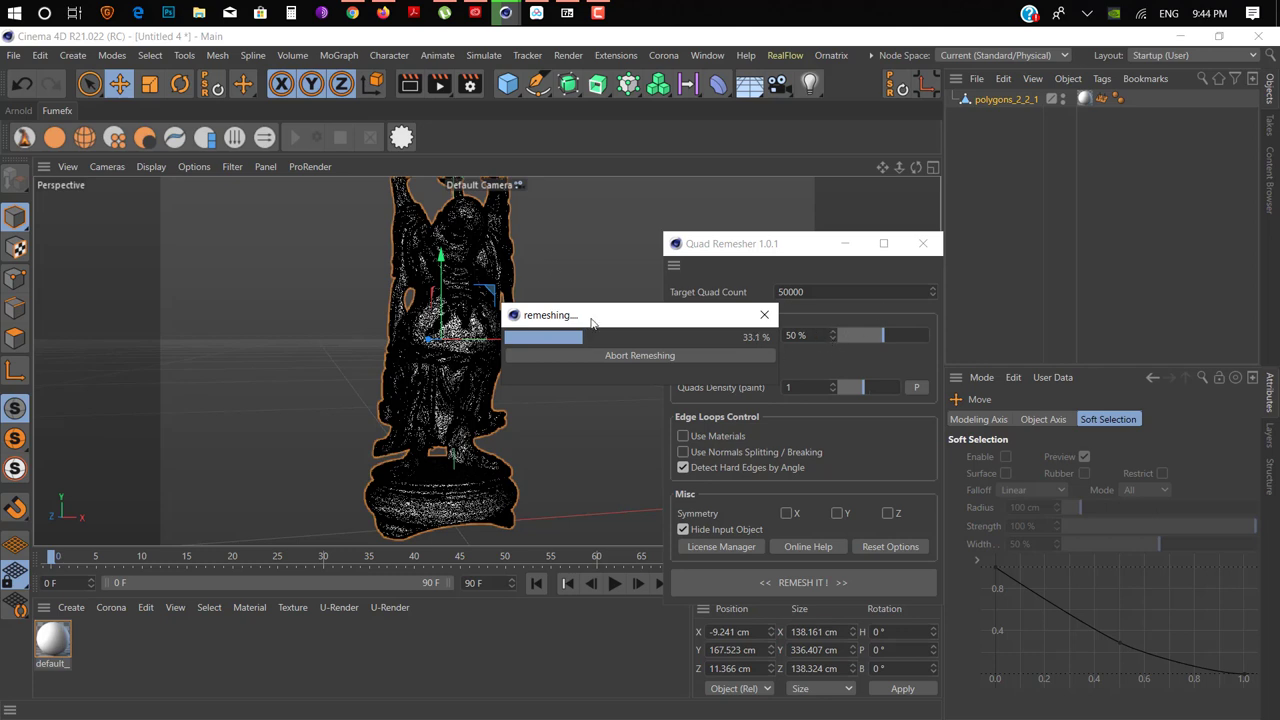
pyautogui.moveTo(610, 323); pyautogui.dragTo(683, 430)
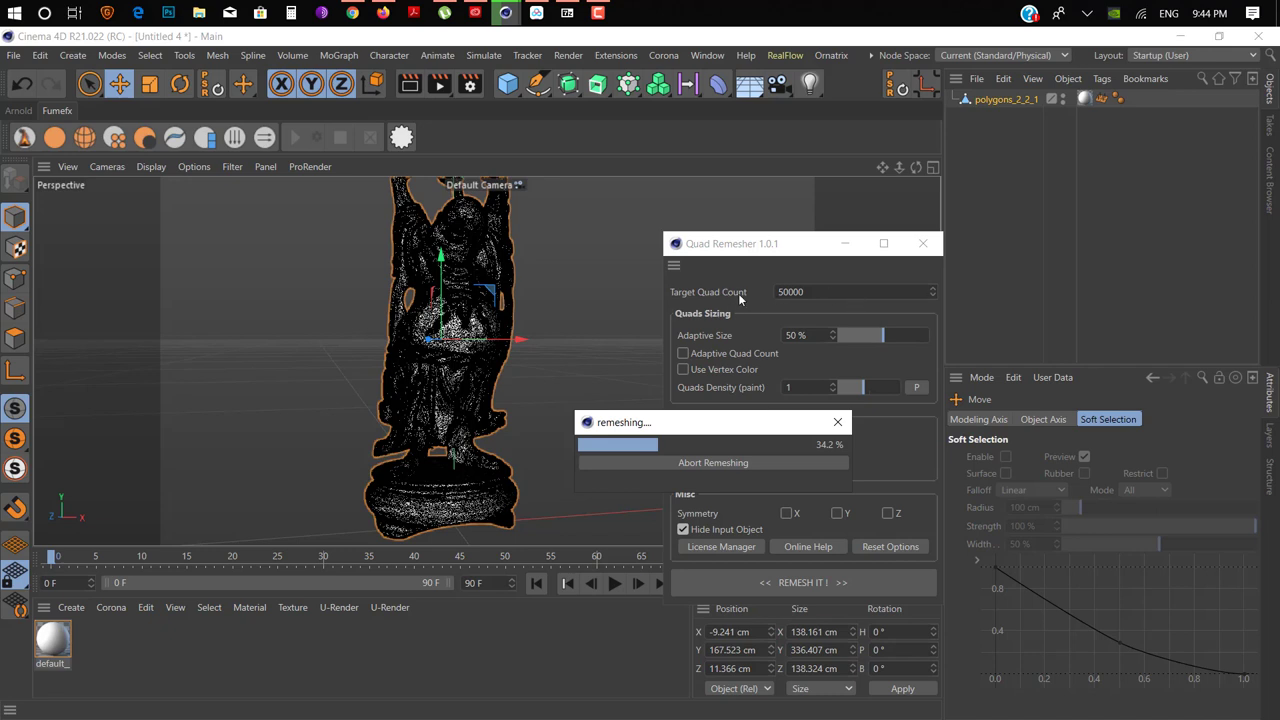
pyautogui.click(838, 422)
# Try remeshing the statue with a target quad count of 5000 and undo it after inspecting the mesh.
pyautogui.click(840, 292)
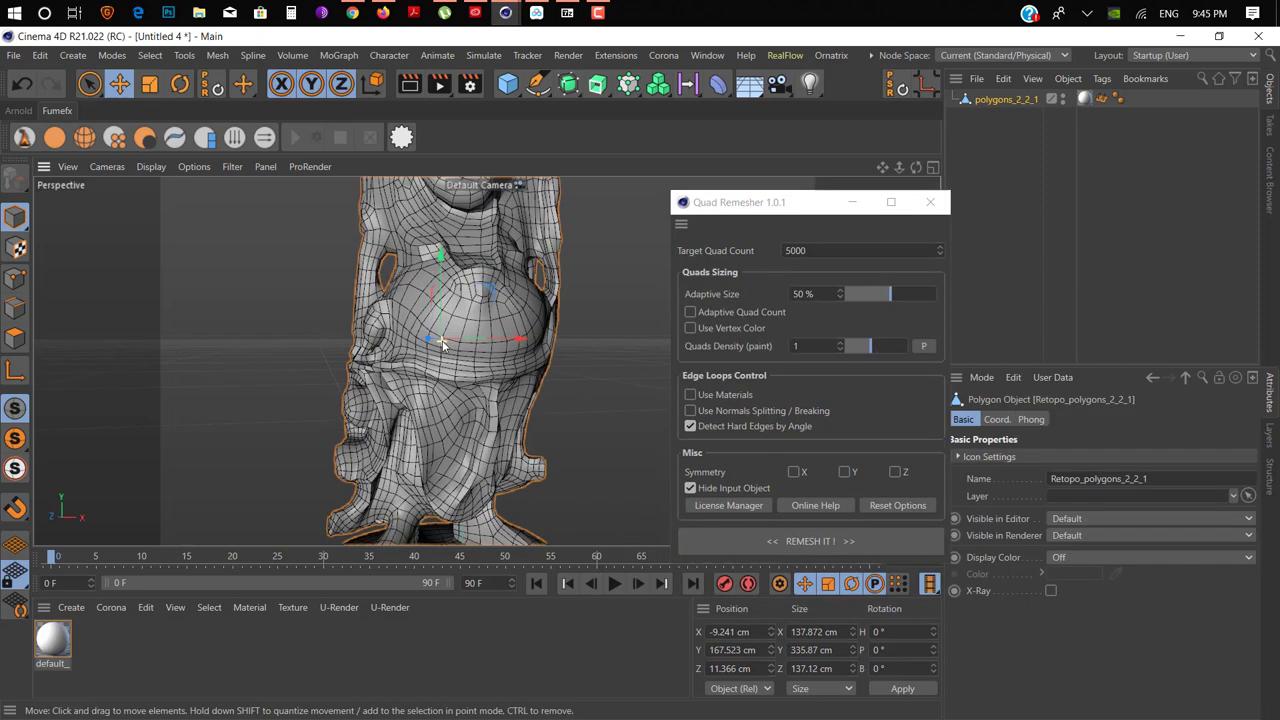
pyautogui.scroll(-8, 504, 276)
pyautogui.keyDown('alt'); pyautogui.moveTo(504, 276); pyautogui.dragTo(502, 320, button='middle'); pyautogui.keyUp('alt')
pyautogui.keyDown('alt'); pyautogui.moveTo(502, 320); pyautogui.dragTo(405, 258); pyautogui.keyUp('alt')
pyautogui.scroll(4, 472, 264)
pyautogui.scroll(4, 472, 263)
pyautogui.scroll(-4, 472, 263)
pyautogui.scroll(4, 405, 258)
pyautogui.keyDown('alt'); pyautogui.moveTo(557, 233); pyautogui.dragTo(485, 325); pyautogui.keyUp('alt')
pyautogui.scroll(4, 485, 323)
pyautogui.keyDown('alt'); pyautogui.moveTo(535, 290); pyautogui.dragTo(593, 268); pyautogui.keyUp('alt')
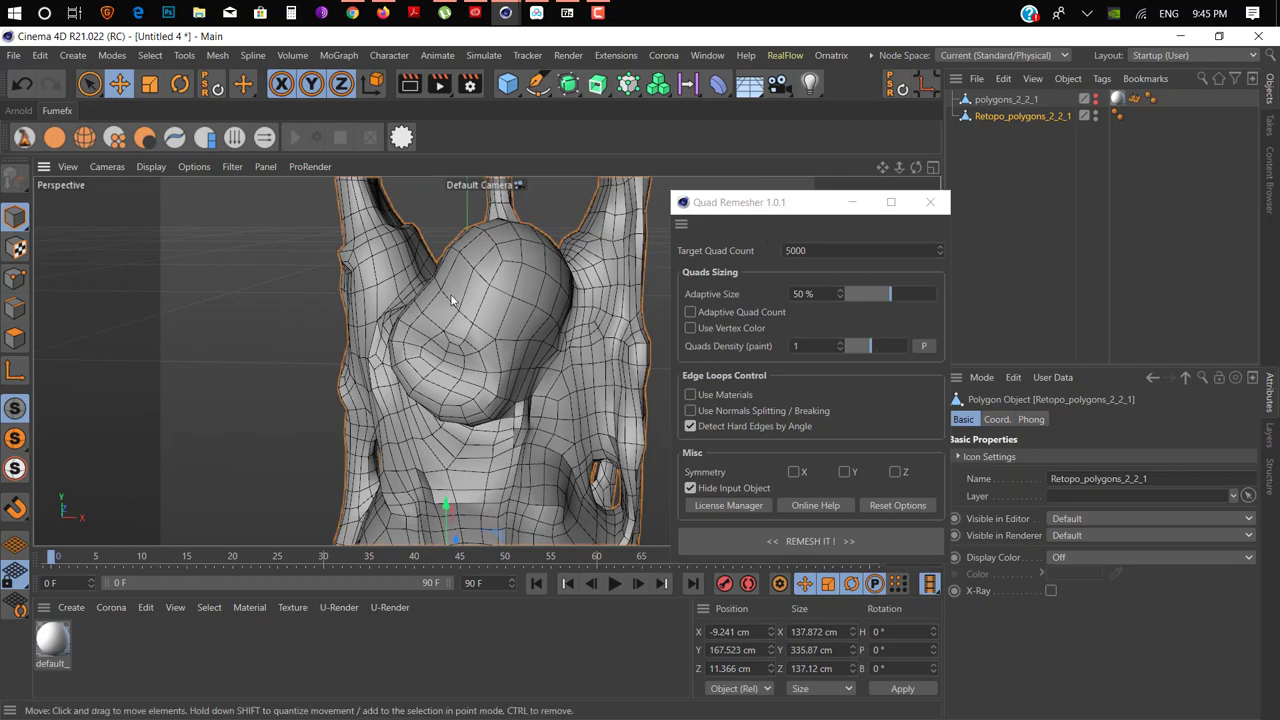
pyautogui.hotkey('ctrl', 'z')
pyautogui.keyDown('alt'); pyautogui.moveTo(464, 274); pyautogui.dragTo(490, 312); pyautogui.keyUp('alt')
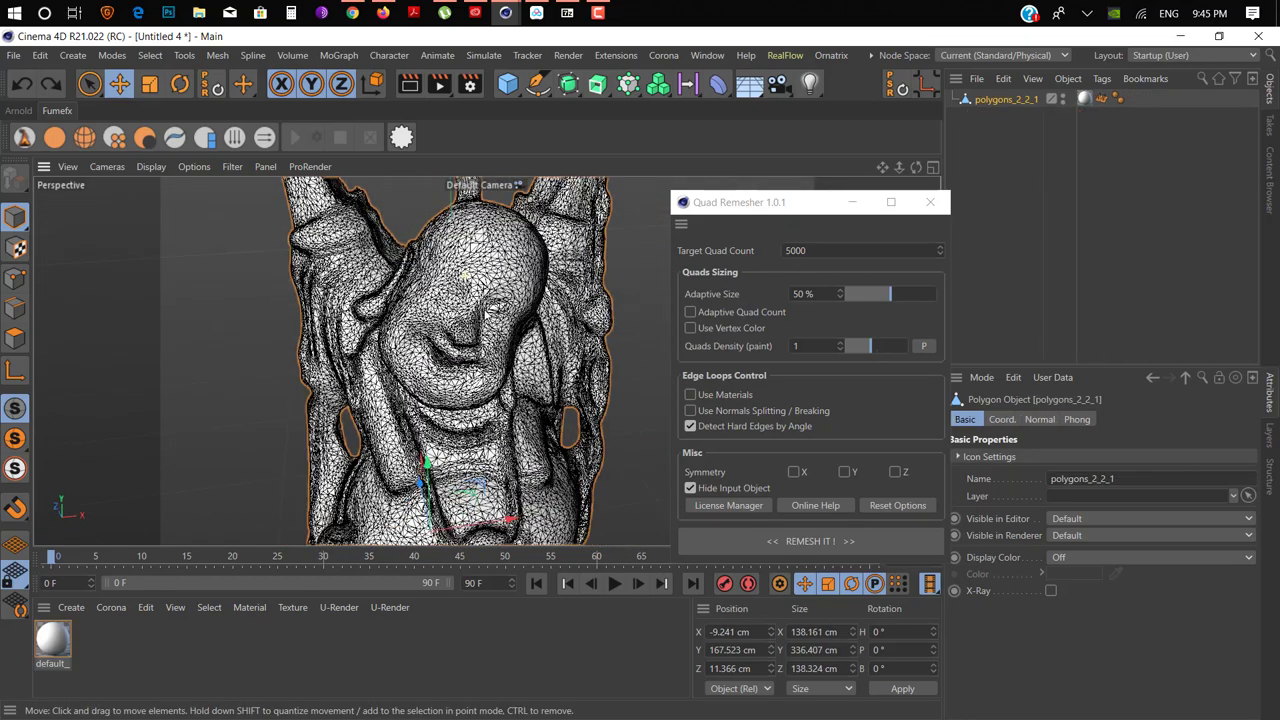
# Remesh the statue with a target quad count of 30000 and move the remesher window off the model.
pyautogui.keyDown('alt'); pyautogui.moveTo(603, 210); pyautogui.dragTo(640, 205); pyautogui.keyUp('alt')
pyautogui.click(850, 250)
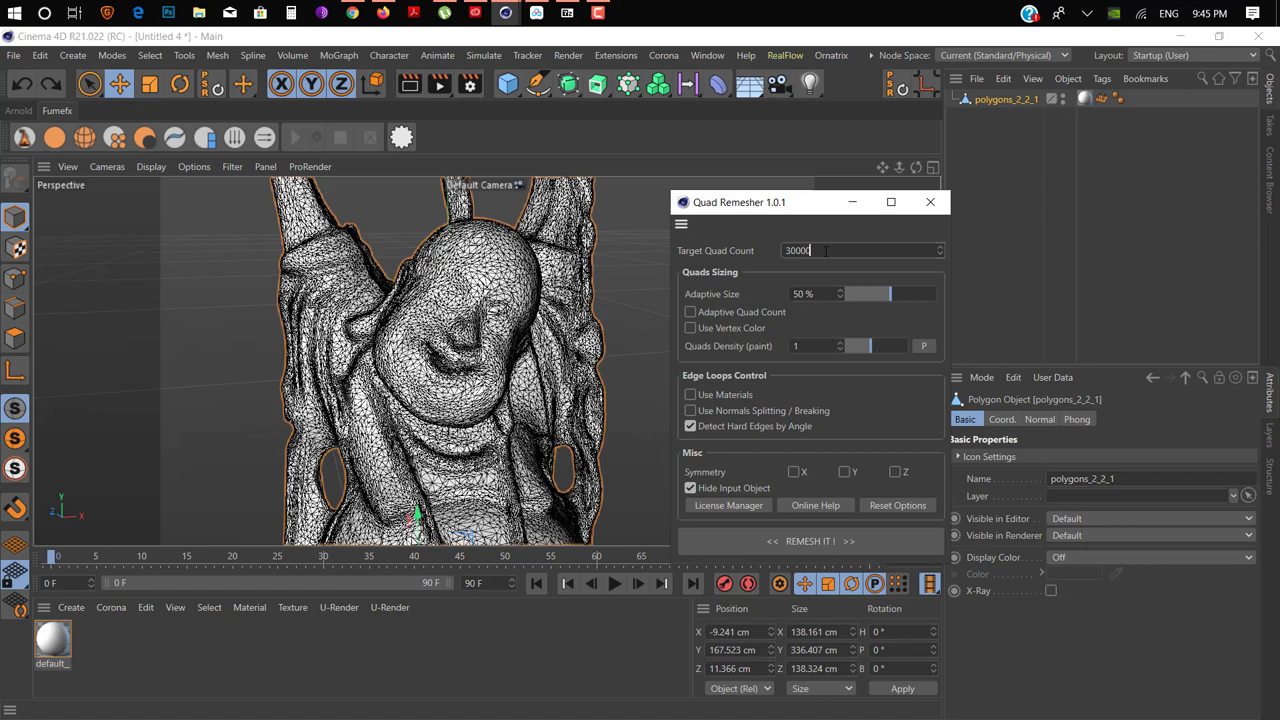
pyautogui.click(838, 542)
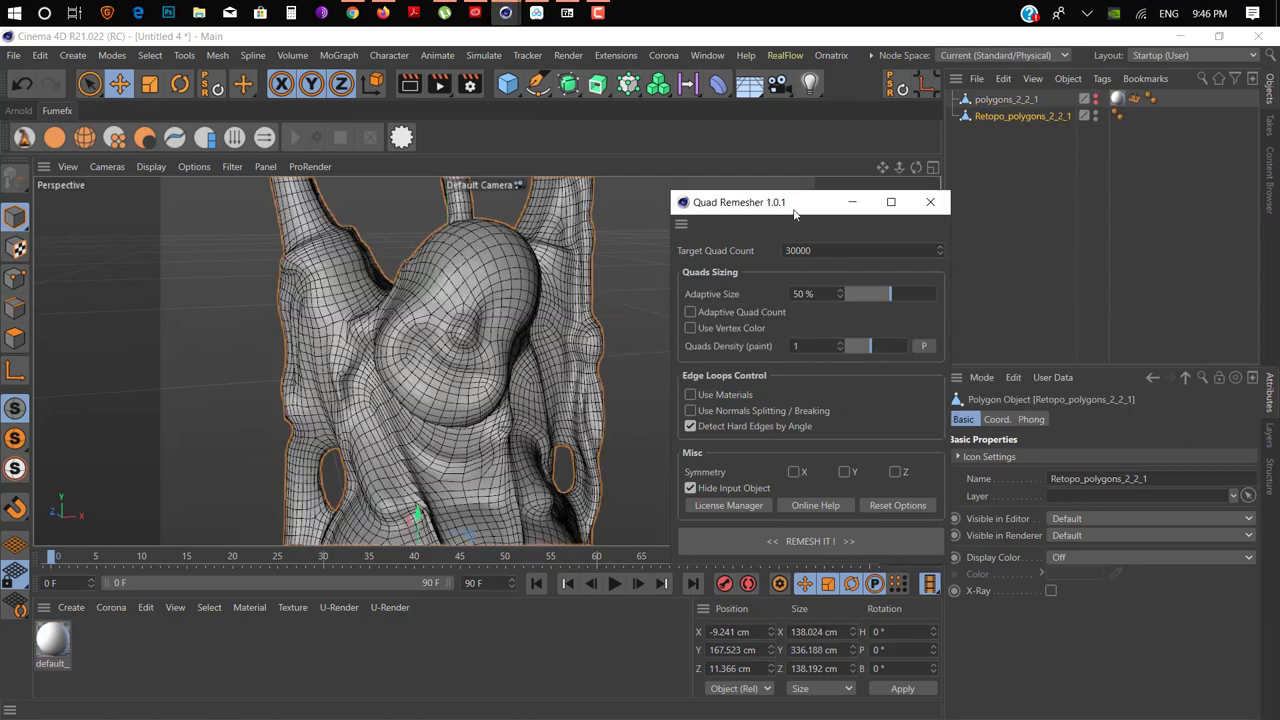
pyautogui.moveTo(793, 210); pyautogui.dragTo(906, 204)
# Examine the remeshed statue's quad topology from several angles, from the head and arms down to the base.
pyautogui.keyDown('alt'); pyautogui.moveTo(465, 371); pyautogui.dragTo(523, 393); pyautogui.keyUp('alt')
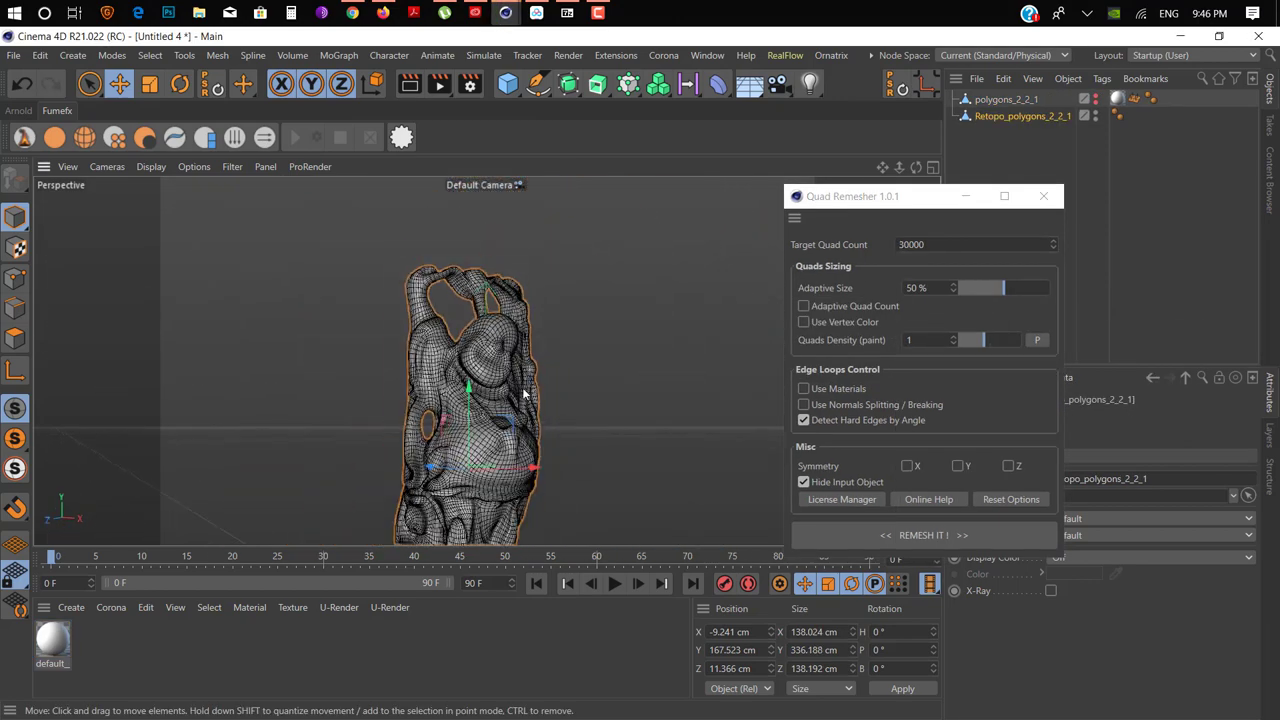
pyautogui.keyDown('alt'); pyautogui.moveTo(492, 366); pyautogui.dragTo(464, 310, button='middle'); pyautogui.keyUp('alt')
pyautogui.scroll(4, 464, 312)
pyautogui.keyDown('alt'); pyautogui.moveTo(477, 259); pyautogui.dragTo(436, 306); pyautogui.keyUp('alt')
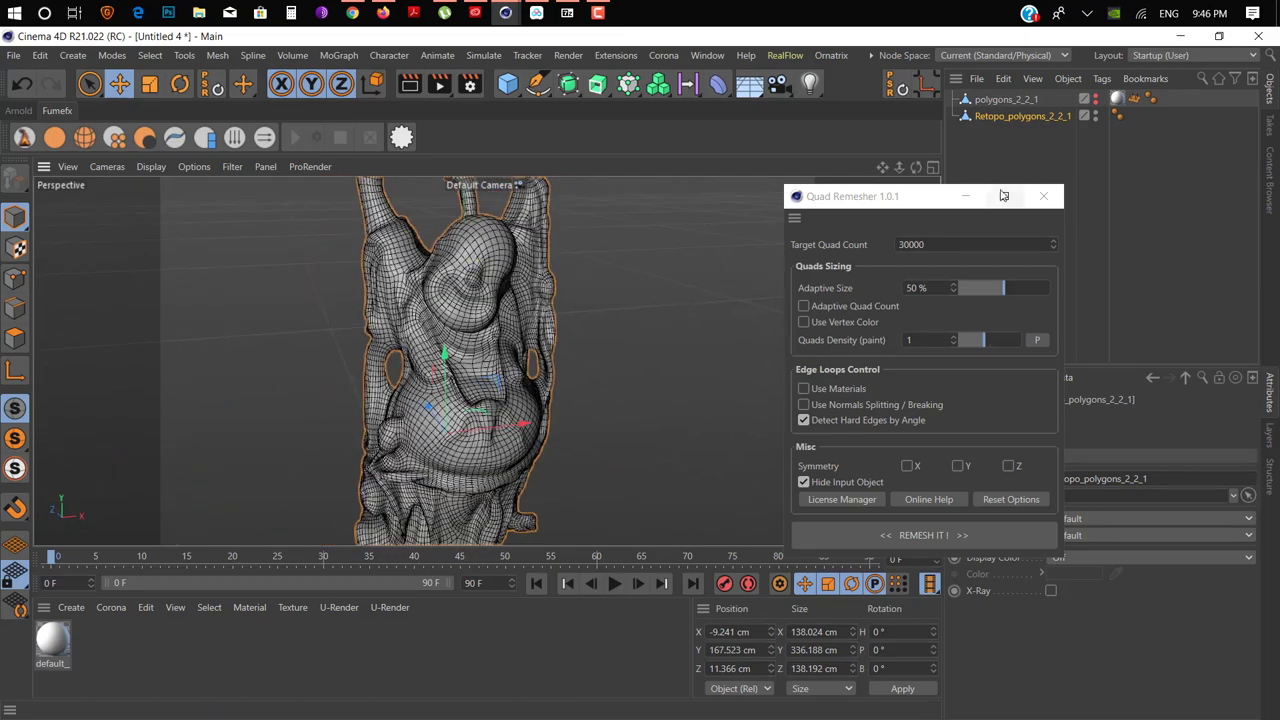
pyautogui.keyDown('alt'); pyautogui.moveTo(502, 252); pyautogui.dragTo(510, 288); pyautogui.keyUp('alt')
pyautogui.scroll(-5, 343, 377)
pyautogui.keyDown('alt'); pyautogui.moveTo(343, 377); pyautogui.dragTo(414, 371); pyautogui.keyUp('alt')
pyautogui.keyDown('alt'); pyautogui.moveTo(414, 371); pyautogui.dragTo(396, 290, button='middle'); pyautogui.keyUp('alt')
pyautogui.scroll(-2, 380, 444)
pyautogui.keyDown('alt'); pyautogui.moveTo(381, 444); pyautogui.dragTo(337, 463); pyautogui.keyUp('alt')
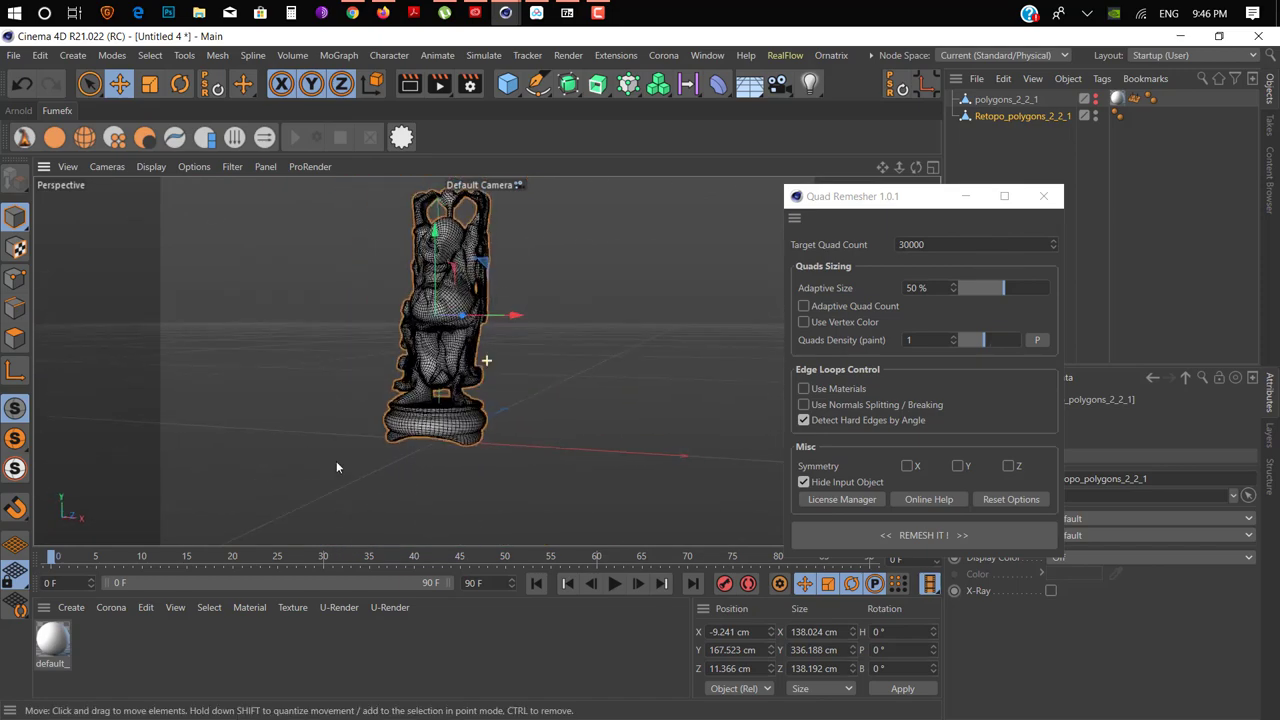
pyautogui.scroll(5, 341, 455)
pyautogui.scroll(3, 500, 417)
pyautogui.keyDown('alt'); pyautogui.moveTo(450, 423); pyautogui.dragTo(373, 525, button='middle'); pyautogui.keyUp('alt')
pyautogui.scroll(-6, 373, 525)
pyautogui.keyDown('alt'); pyautogui.moveTo(499, 442); pyautogui.dragTo(442, 311); pyautogui.keyUp('alt')
pyautogui.keyDown('alt'); pyautogui.moveTo(442, 311); pyautogui.dragTo(496, 262, button='middle'); pyautogui.keyUp('alt')
pyautogui.scroll(-2, 340, 315)
pyautogui.scroll(2, 302, 325)
pyautogui.keyDown('alt'); pyautogui.moveTo(308, 329); pyautogui.dragTo(338, 371); pyautogui.keyUp('alt')
pyautogui.keyDown('alt'); pyautogui.moveTo(338, 371); pyautogui.dragTo(335, 350, button='middle'); pyautogui.keyUp('alt')
pyautogui.scroll(-2, 336, 349)
pyautogui.keyDown('alt'); pyautogui.moveTo(349, 349); pyautogui.dragTo(315, 338); pyautogui.keyUp('alt')
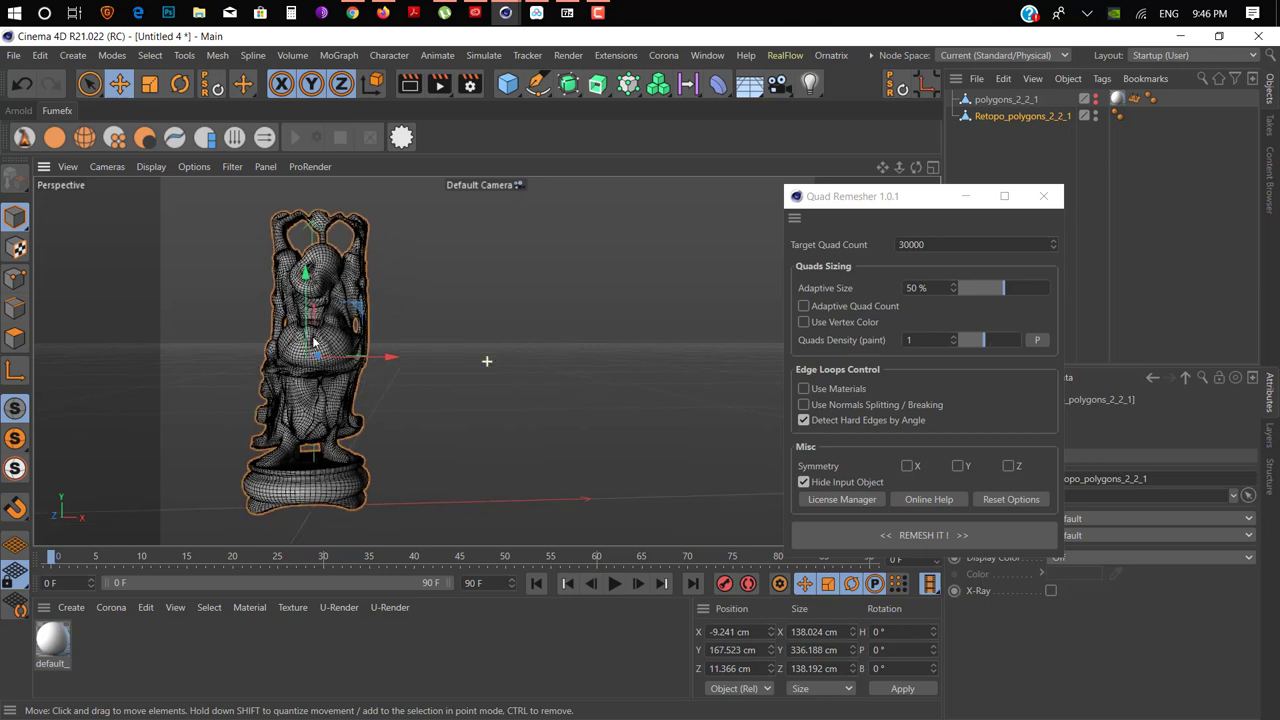
pyautogui.scroll(2, 317, 340)
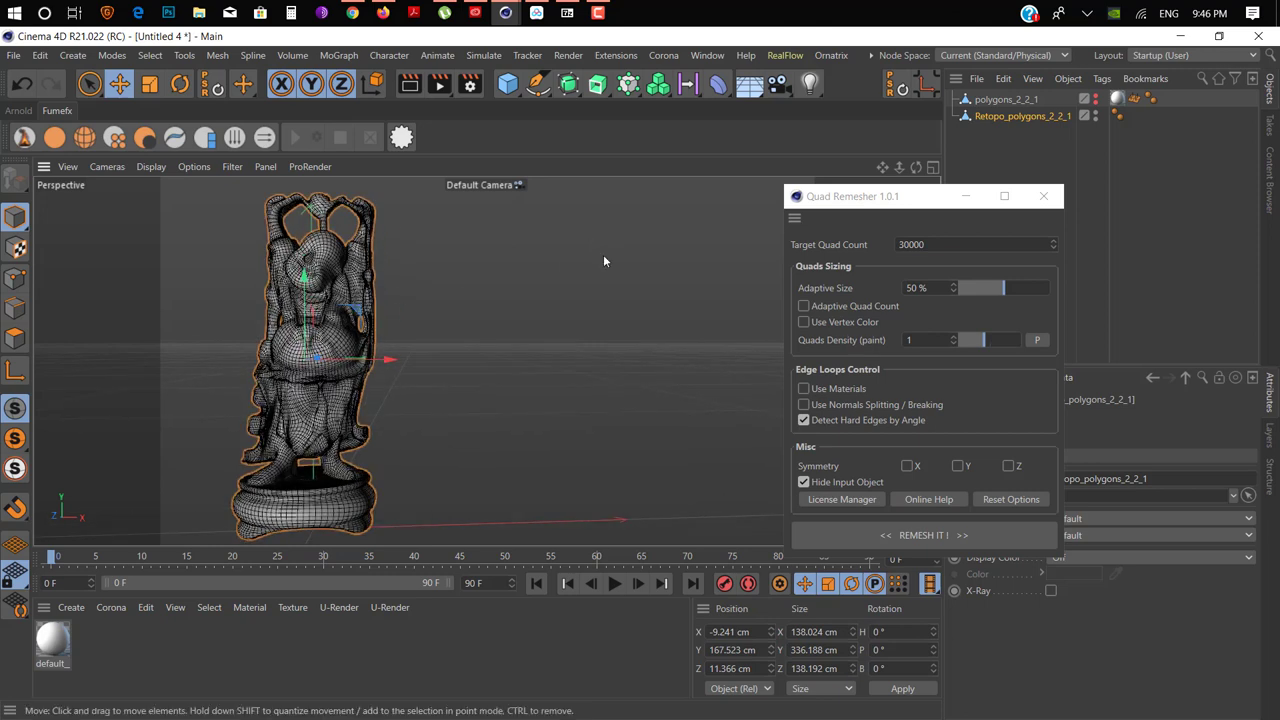
# Add a MoText object and move it beside the statue to about X 143 cm, Y 138 cm.
pyautogui.moveTo(930, 196); pyautogui.dragTo(1006, 266)
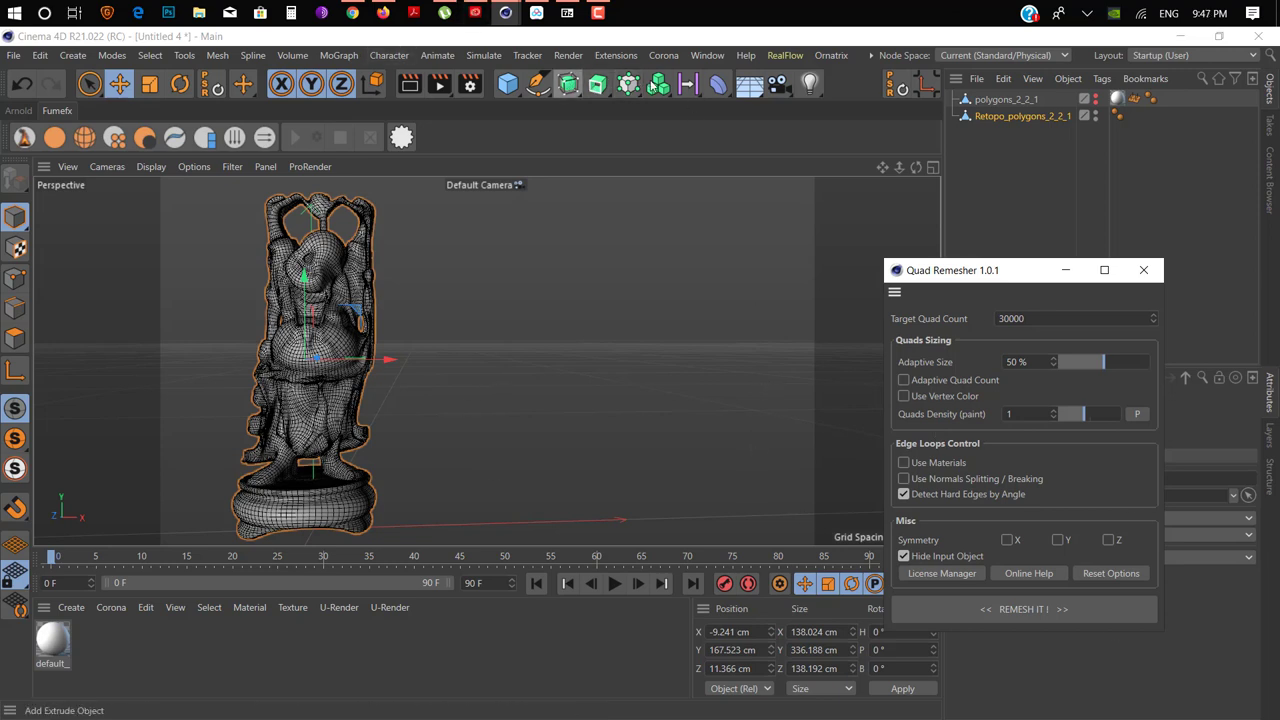
pyautogui.click(657, 84)
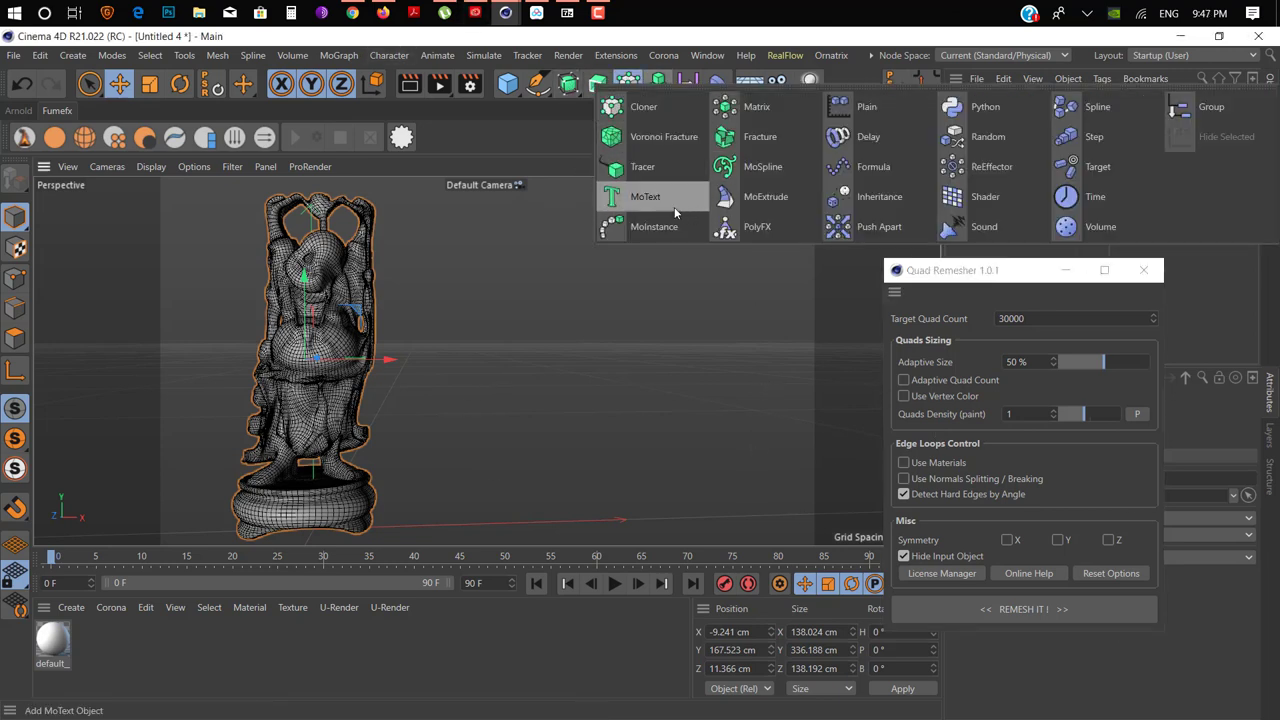
pyautogui.click(674, 207)
pyautogui.scroll(-2, 482, 400)
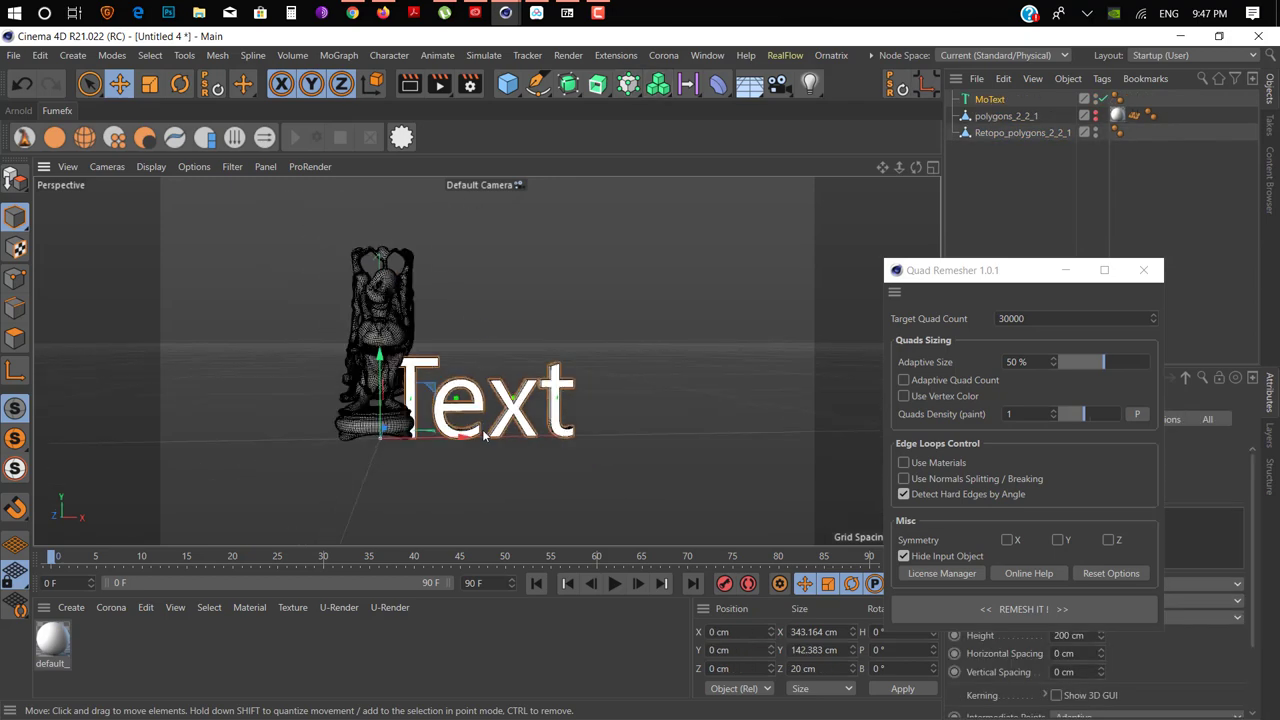
pyautogui.moveTo(468, 434); pyautogui.dragTo(545, 440)
pyautogui.moveTo(460, 378); pyautogui.dragTo(461, 298)
pyautogui.scroll(6, 526, 306)
pyautogui.keyDown('alt'); pyautogui.moveTo(580, 351); pyautogui.dragTo(604, 392); pyautogui.keyUp('alt')
pyautogui.moveTo(1013, 283); pyautogui.dragTo(370, 441)
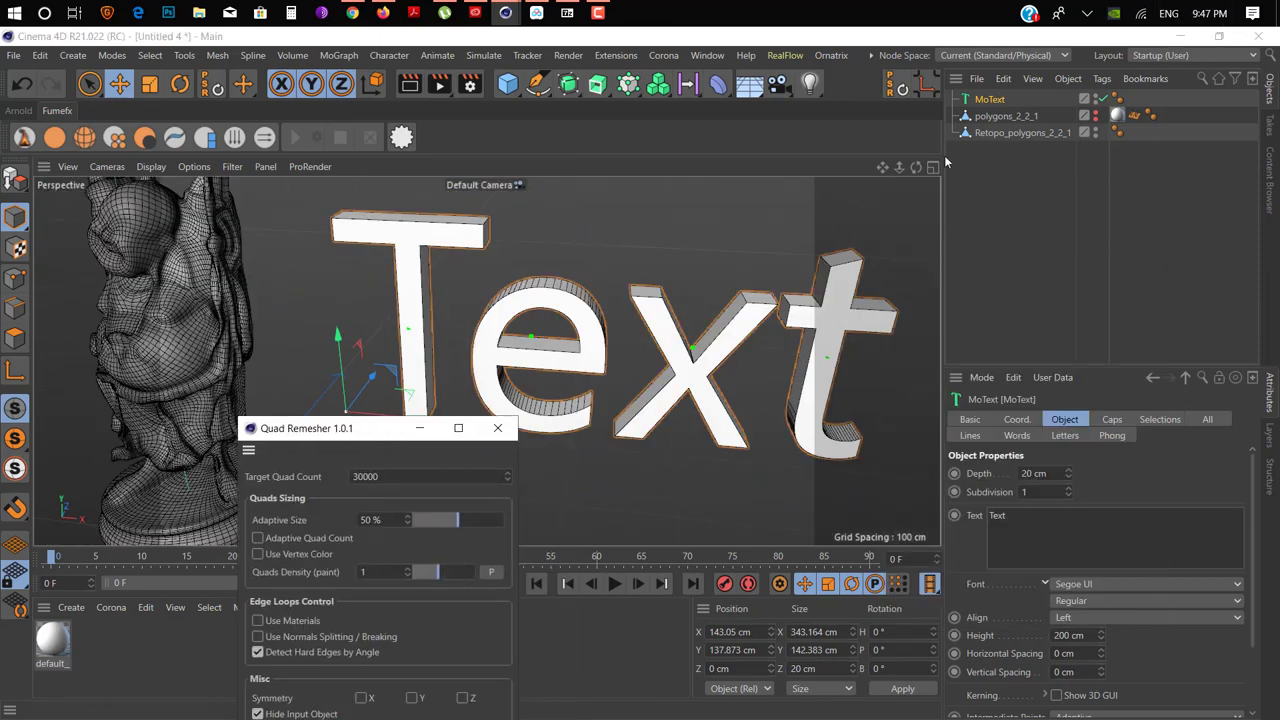
# Make the MoText object editable and merge its whole hierarchy into one mesh with Connect Objects + Delete.
pyautogui.click(1109, 531)
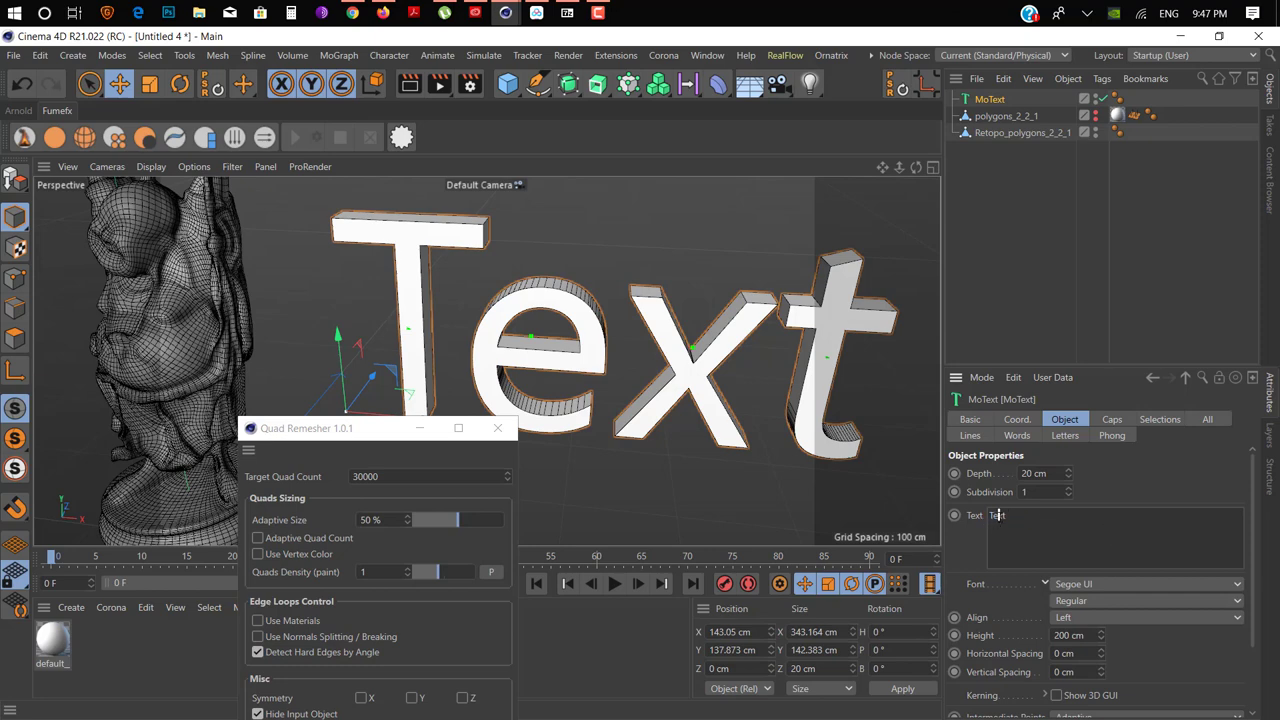
pyautogui.click(966, 103)
pyautogui.press('c')
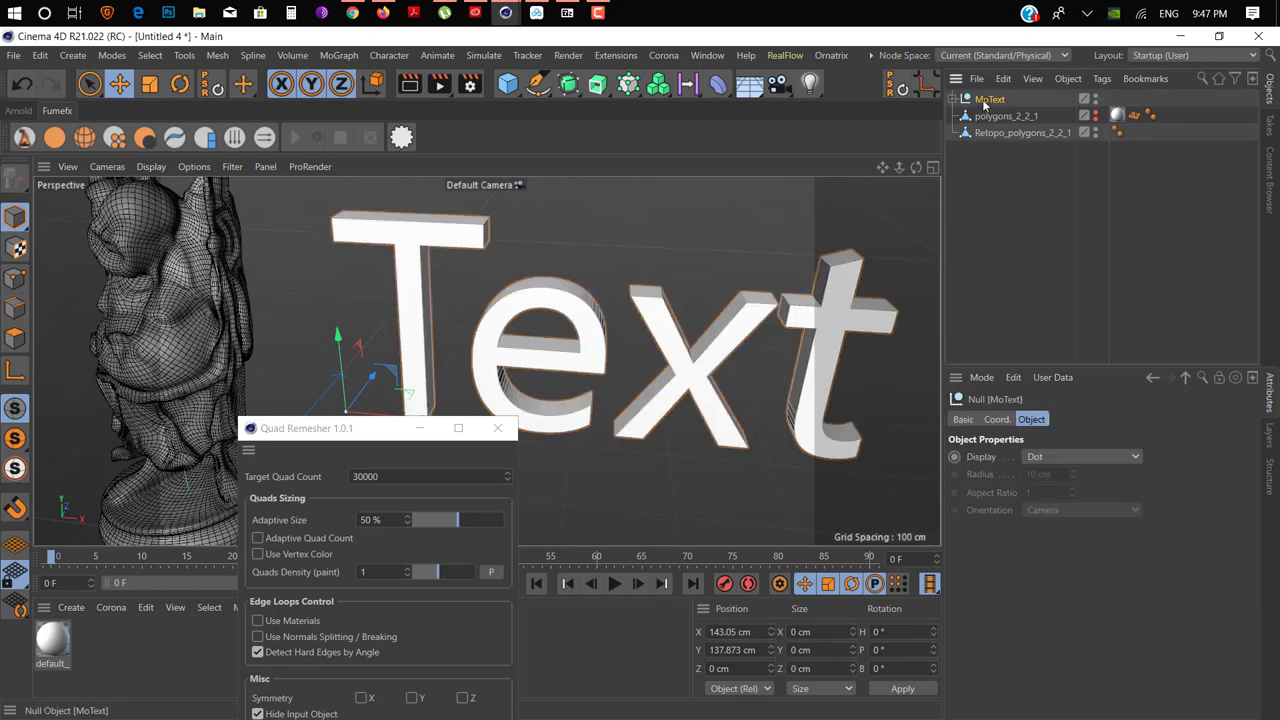
pyautogui.middleClick(989, 99)
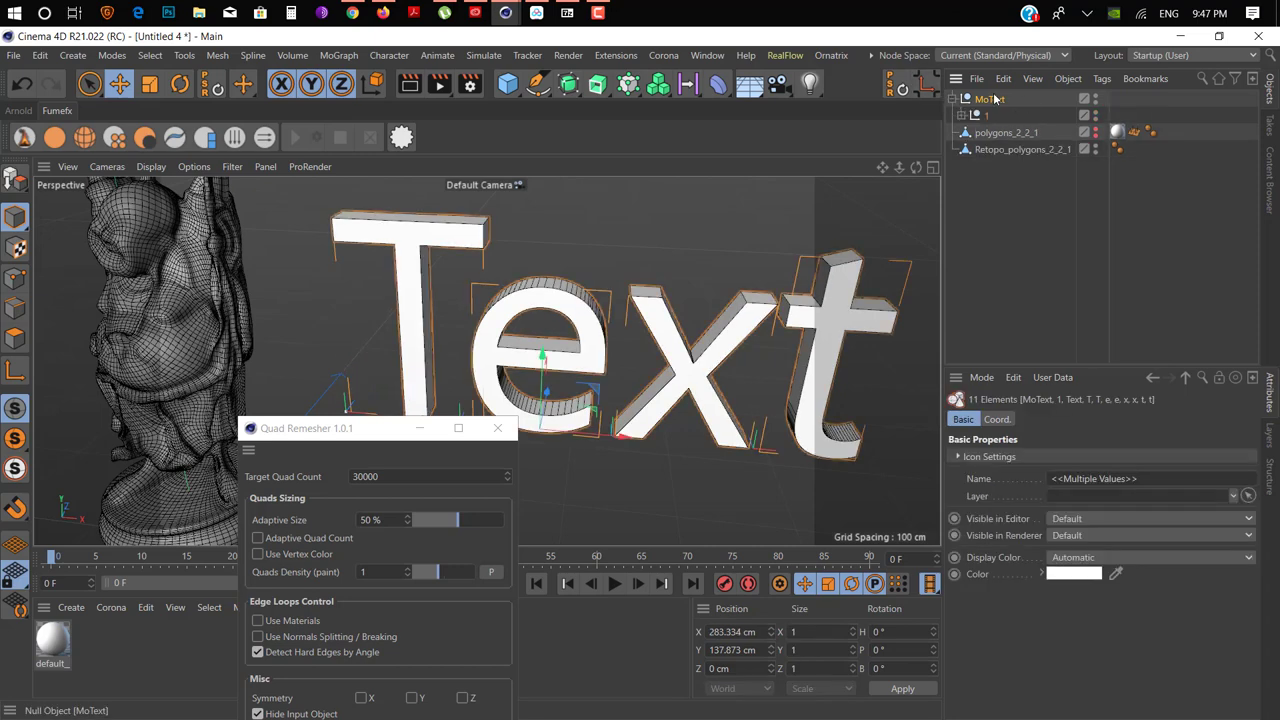
pyautogui.rightClick(993, 100)
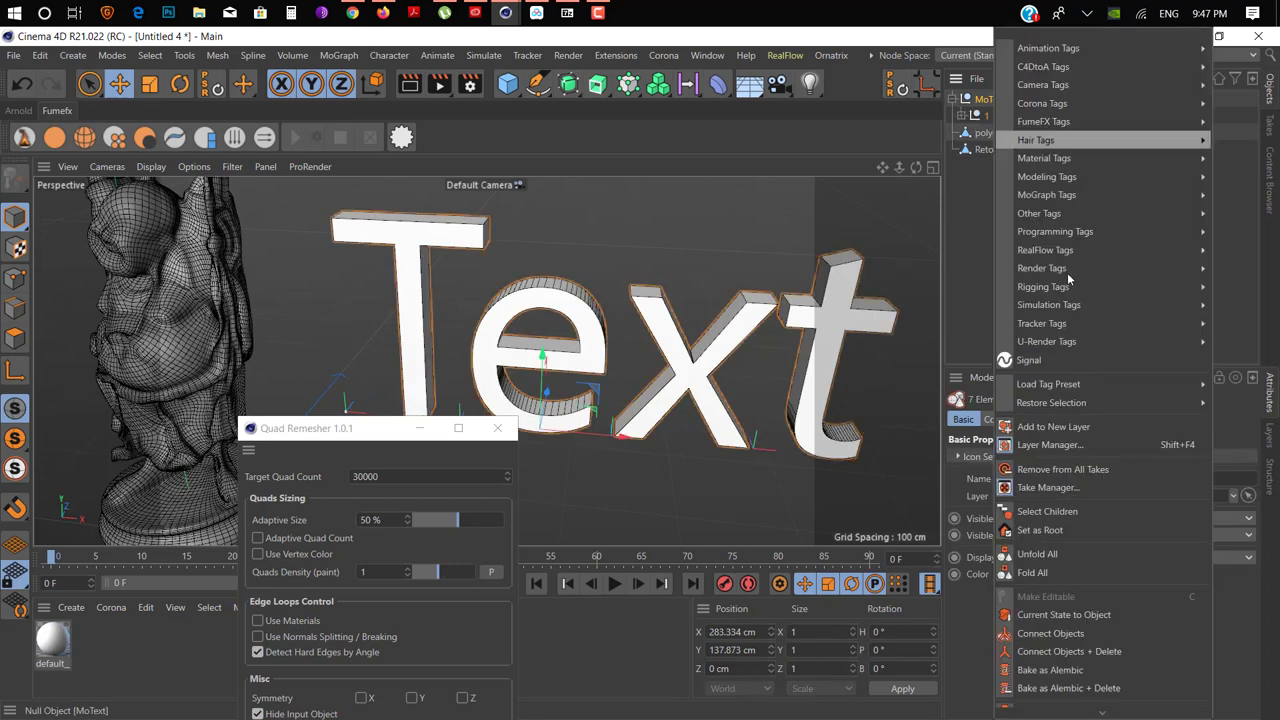
pyautogui.click(1093, 652)
# Remesh the merged text object with a target quad count of 30000.
pyautogui.keyDown('alt'); pyautogui.moveTo(496, 349); pyautogui.dragTo(597, 325); pyautogui.keyUp('alt')
pyautogui.click(400, 429)
pyautogui.moveTo(361, 427); pyautogui.dragTo(835, 76)
pyautogui.keyDown('alt'); pyautogui.moveTo(541, 301); pyautogui.dragTo(383, 322, button='middle'); pyautogui.keyUp('alt')
pyautogui.keyDown('alt'); pyautogui.moveTo(383, 323); pyautogui.dragTo(387, 332); pyautogui.keyUp('alt')
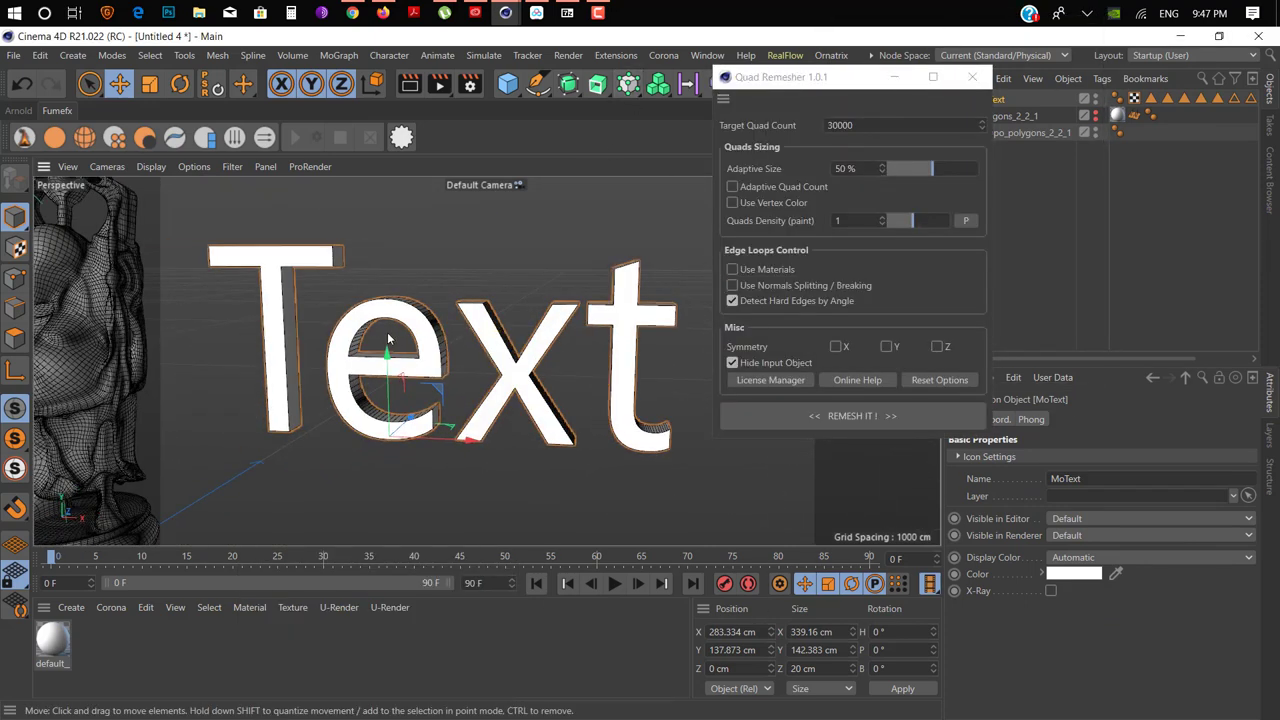
pyautogui.click(843, 423)
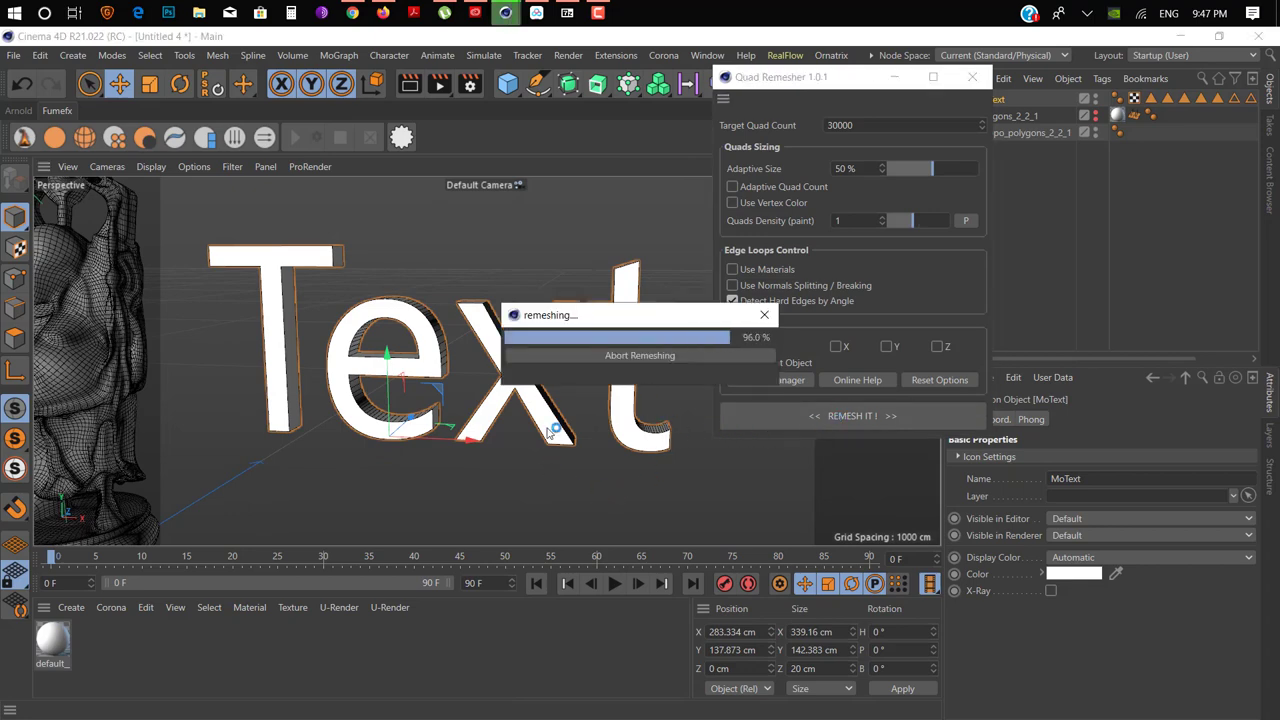
# Examine the quad layout on the remeshed text, especially where the strokes of the letters x and t cross.
pyautogui.keyDown('alt'); pyautogui.moveTo(330, 420); pyautogui.dragTo(651, 325); pyautogui.keyUp('alt')
pyautogui.scroll(5, 597, 382)
pyautogui.scroll(-3, 597, 382)
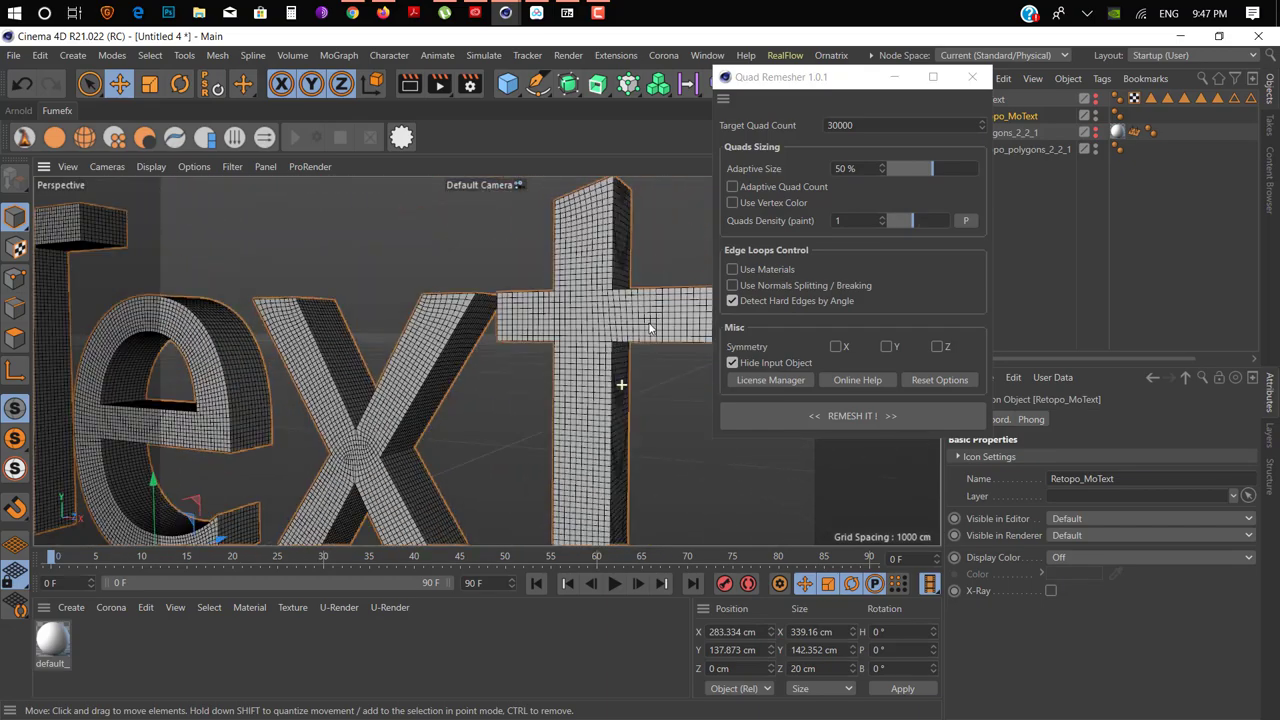
pyautogui.scroll(-8, 638, 325)
pyautogui.keyDown('alt'); pyautogui.moveTo(565, 343); pyautogui.dragTo(511, 426, button='middle'); pyautogui.keyUp('alt')
pyautogui.scroll(8, 510, 425)
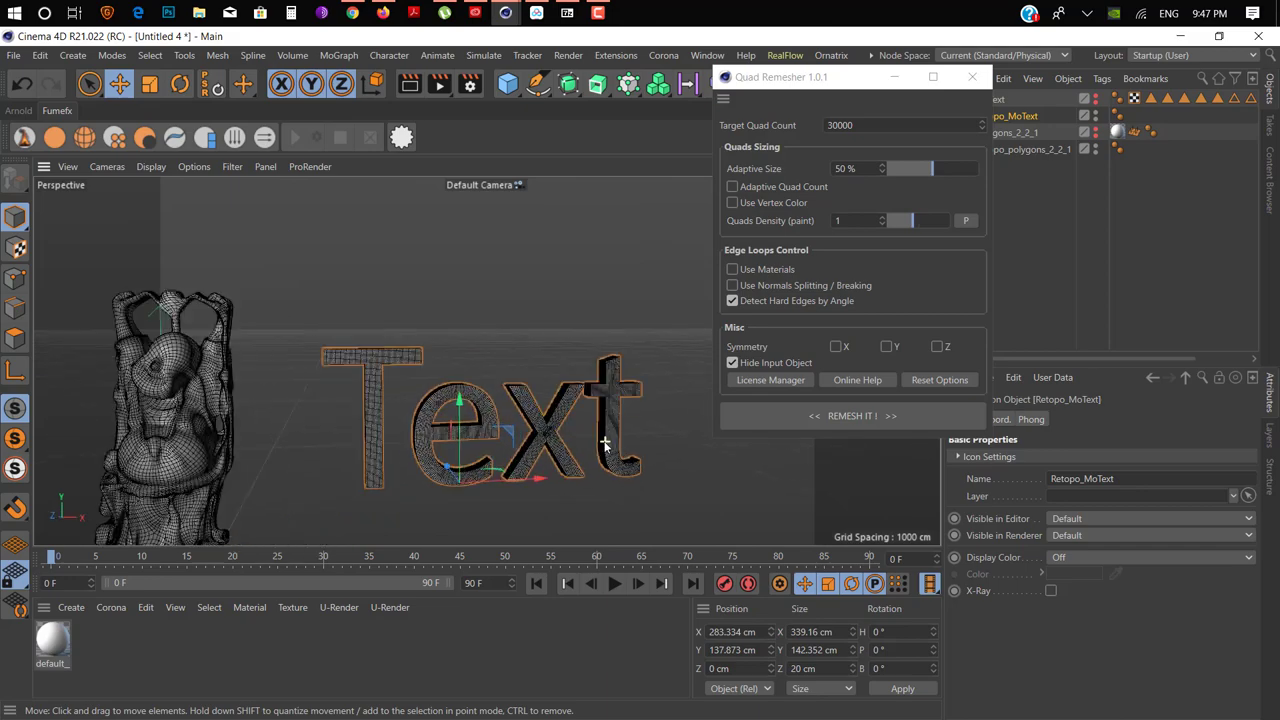
pyautogui.scroll(8, 538, 415)
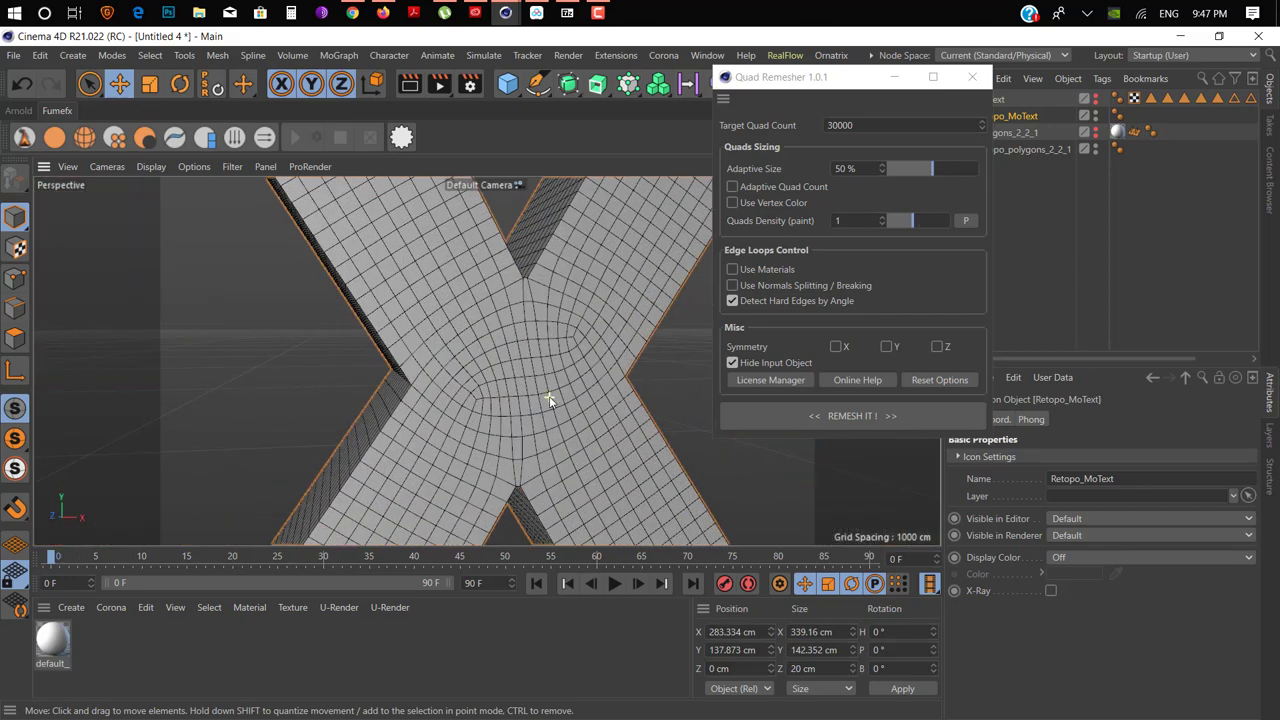
pyautogui.scroll(-12, 551, 388)
# Add a Bend deformer as a child of the original MoText object and fit it to its parent.
pyautogui.moveTo(837, 77); pyautogui.dragTo(1004, 294)
pyautogui.click(718, 83)
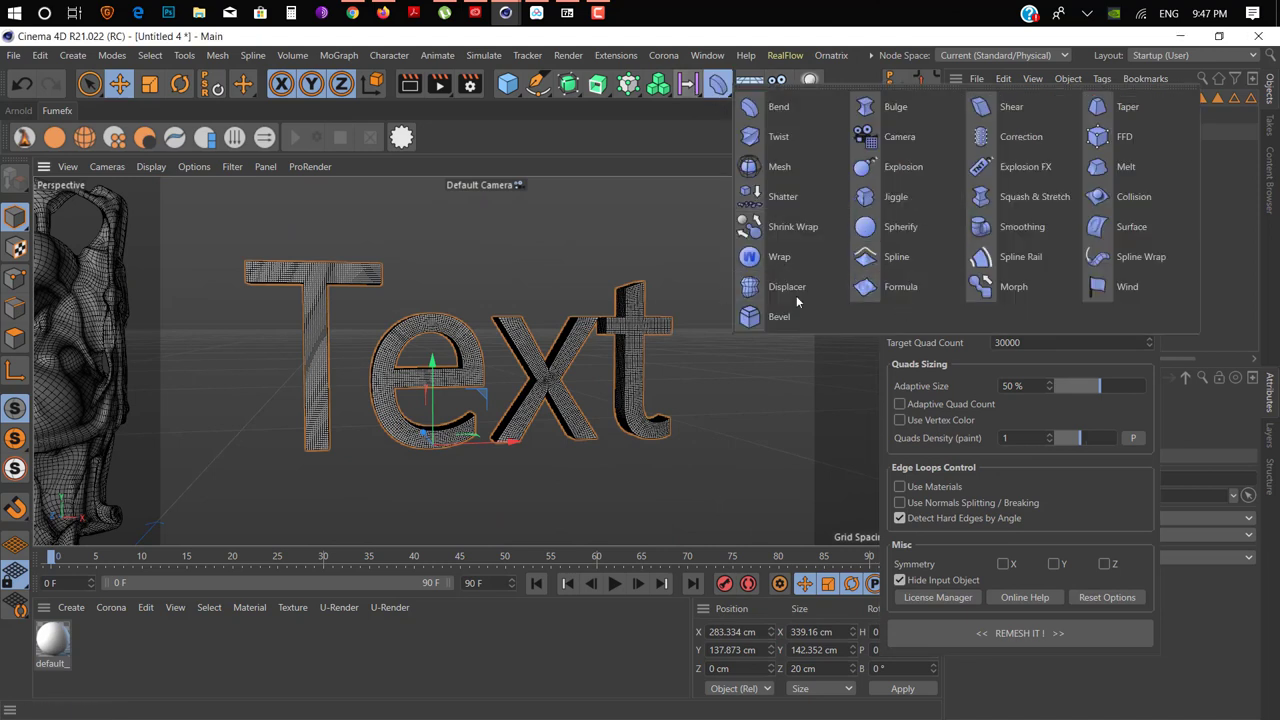
pyautogui.click(773, 110)
pyautogui.click(976, 78)
pyautogui.click(963, 97)
pyautogui.moveTo(990, 120); pyautogui.dragTo(990, 117)
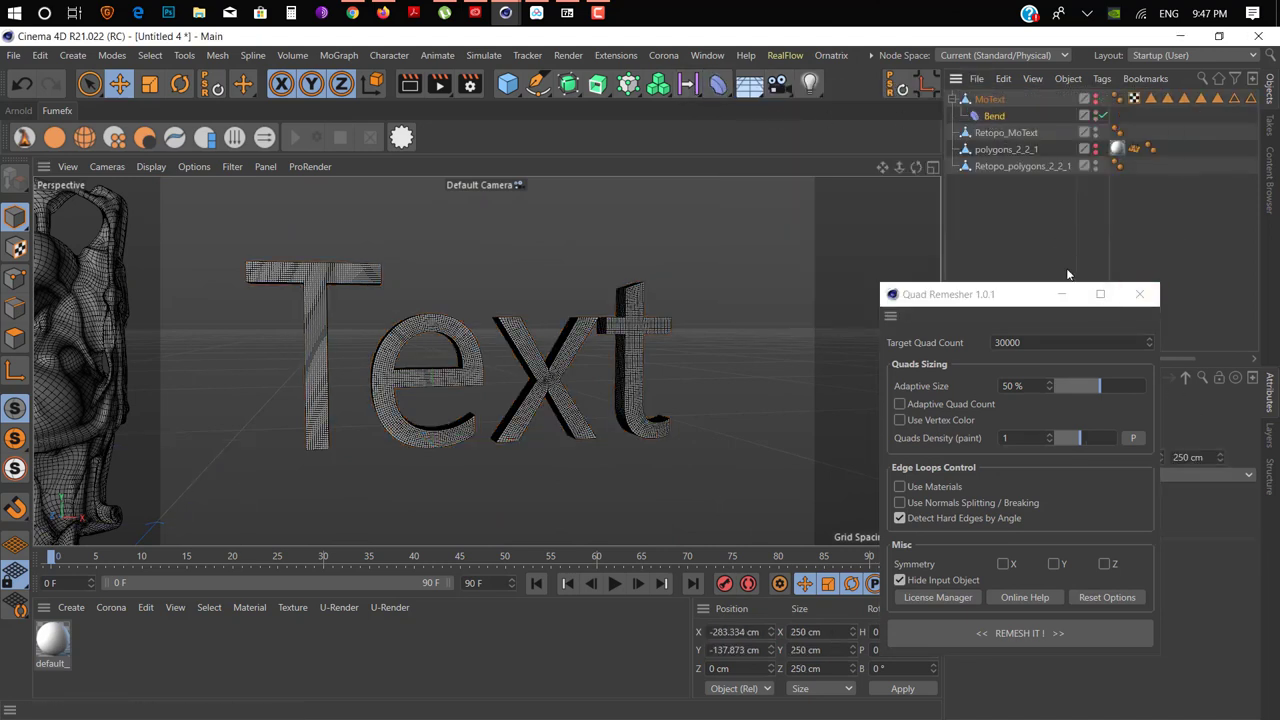
pyautogui.click(978, 549)
pyautogui.keyDown('alt'); pyautogui.moveTo(862, 534); pyautogui.dragTo(392, 300); pyautogui.keyUp('alt')
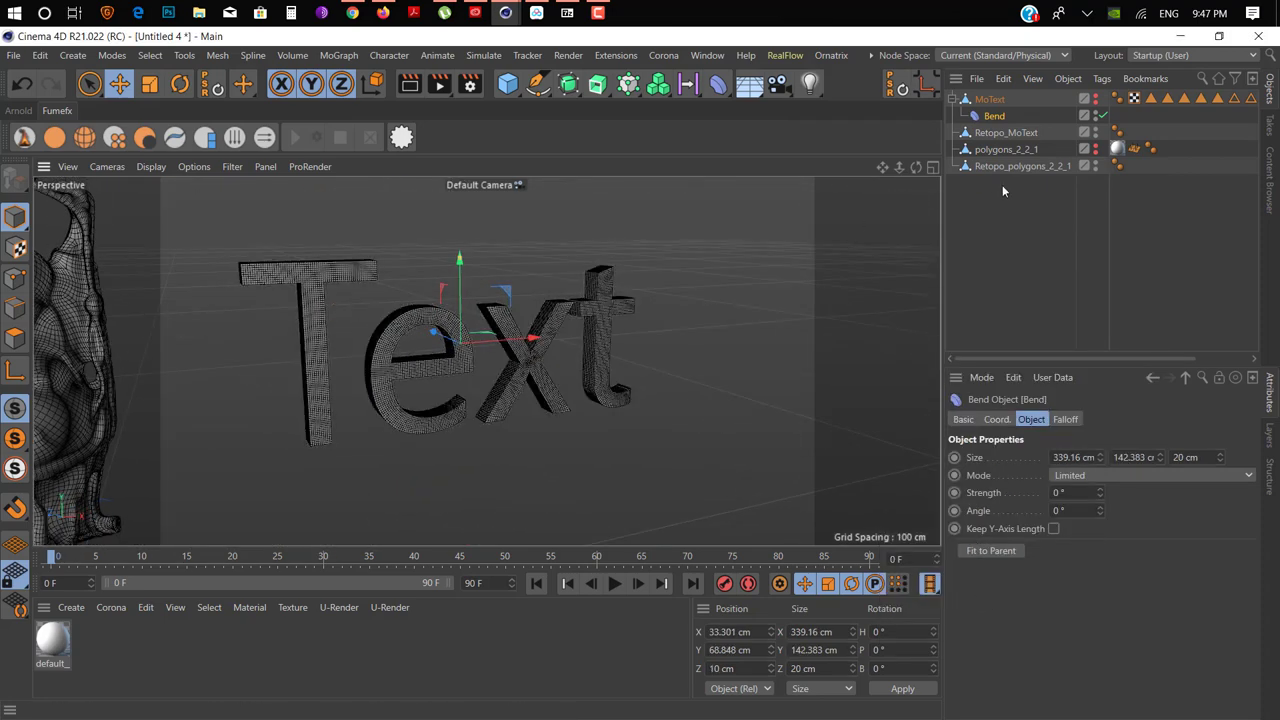
# Show the original MoText mesh, try bending it with a strength of 36°, and undo the bend.
pyautogui.click(1094, 104)
pyautogui.keyDown('alt'); pyautogui.moveTo(310, 306); pyautogui.dragTo(335, 302); pyautogui.keyUp('alt')
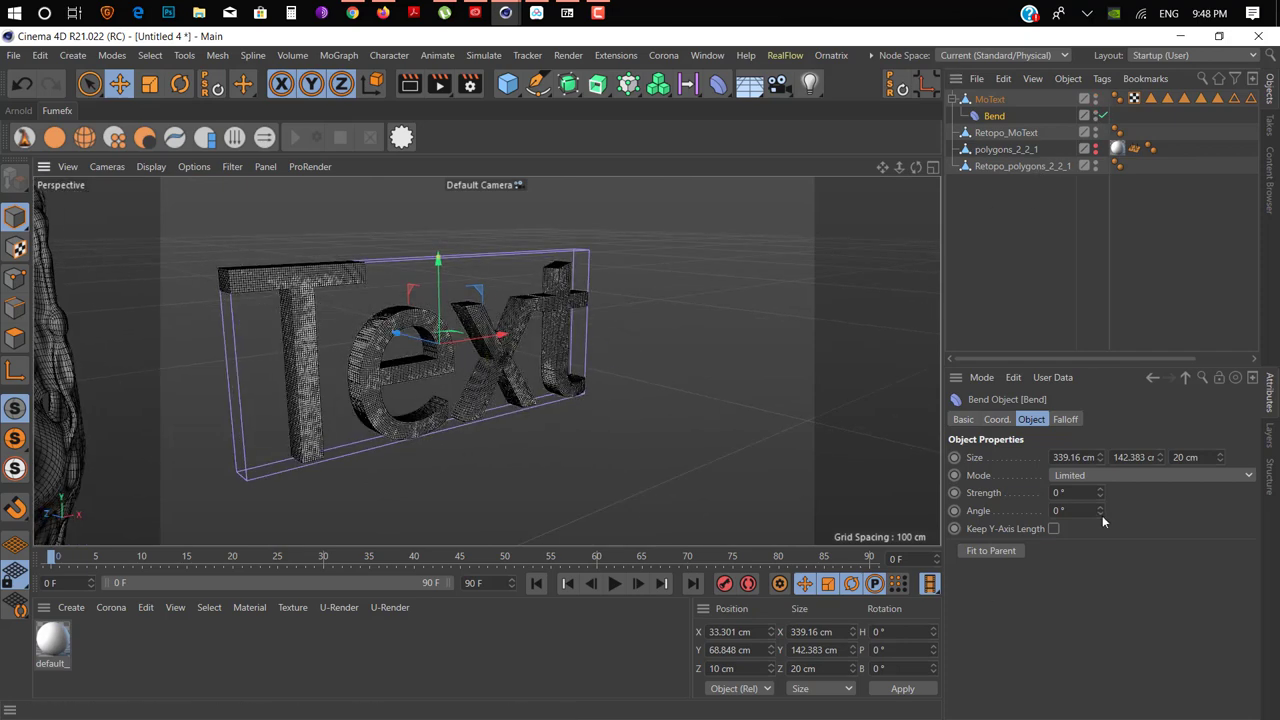
pyautogui.moveTo(1101, 491); pyautogui.dragTo(1101, 452)
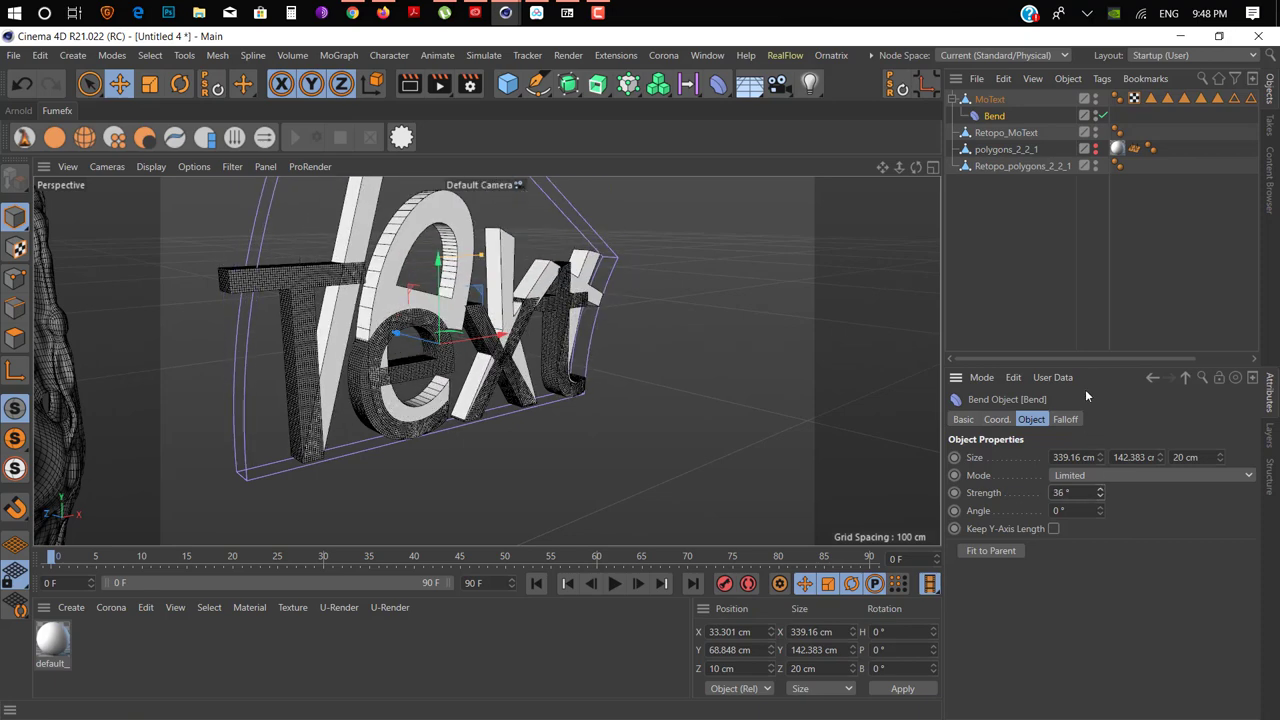
pyautogui.hotkey('ctrl', 'z')
# Hide the original MoText again and make the Bend deformer a child of Retopo_MoText.
pyautogui.moveTo(1046, 160); pyautogui.dragTo(1047, 163)
pyautogui.keyDown('alt'); pyautogui.click(1097, 100); pyautogui.keyUp('alt')
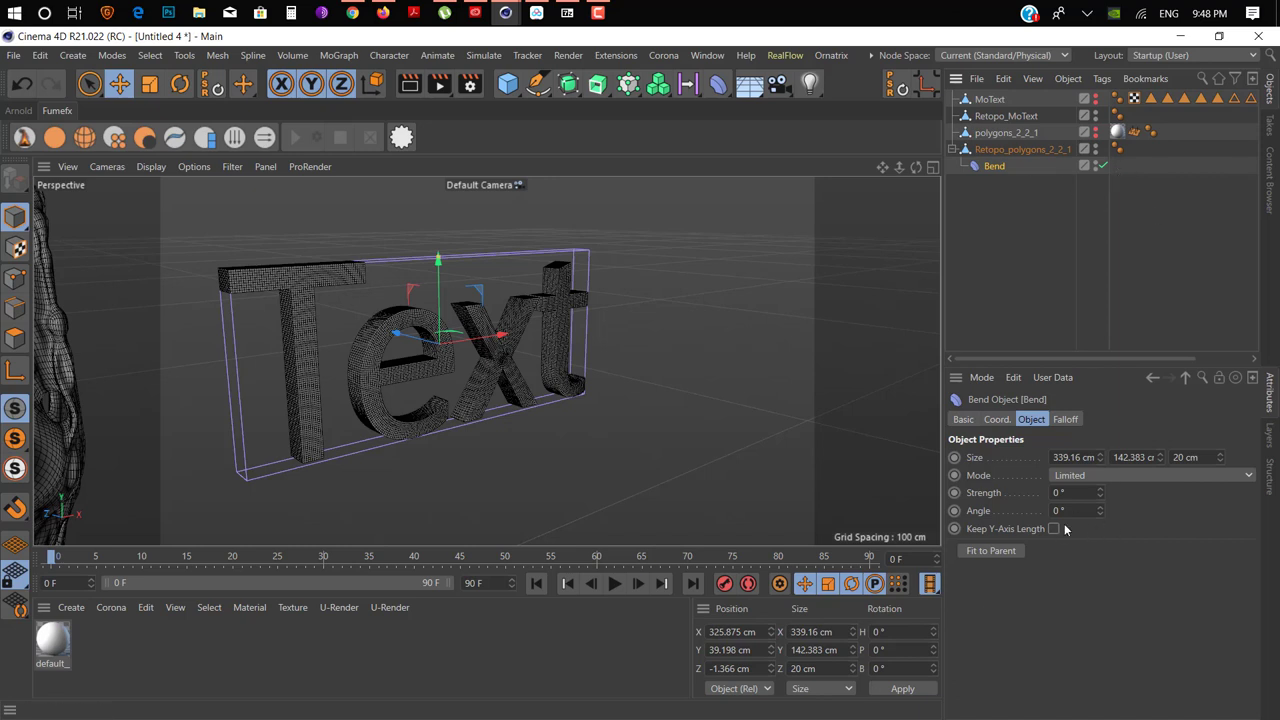
pyautogui.moveTo(1101, 492); pyautogui.dragTo(1101, 460)
pyautogui.hotkey('ctrl', 'z')
pyautogui.moveTo(989, 167); pyautogui.dragTo(1003, 116)
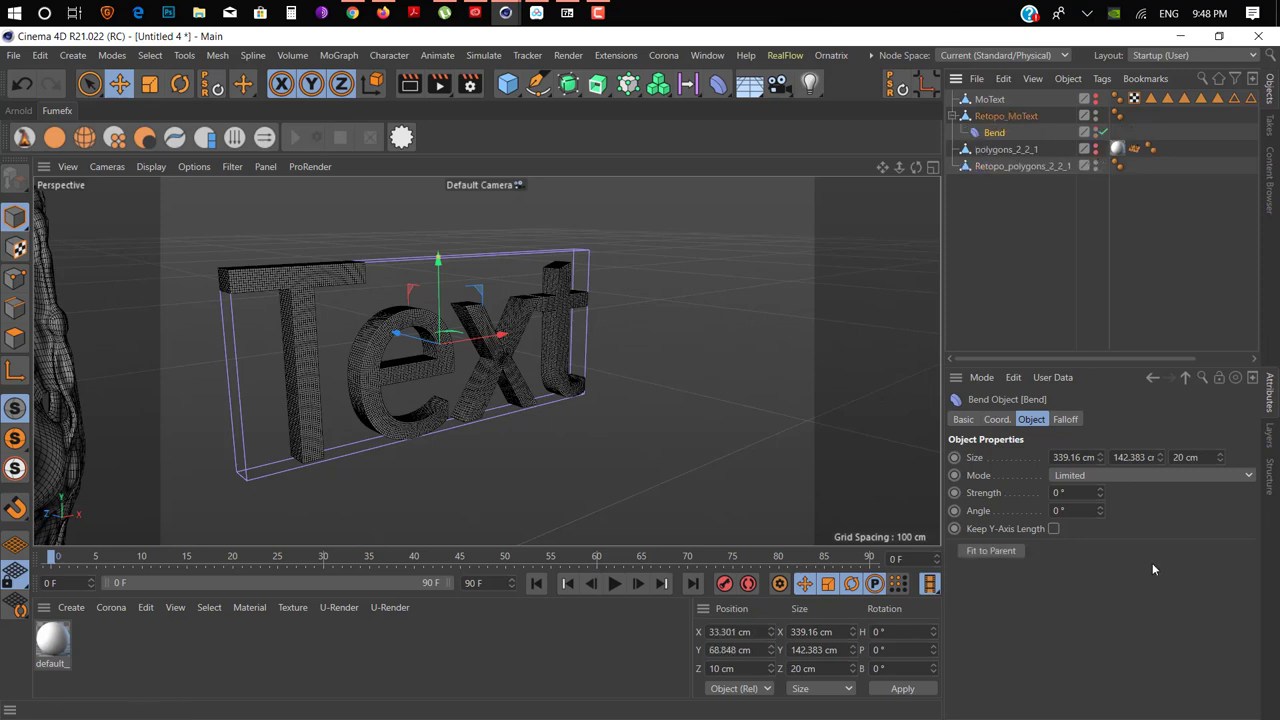
# Set the Bend deformer's strength to 104° and its angle to -90°.
pyautogui.moveTo(1101, 492); pyautogui.dragTo(1101, 440)
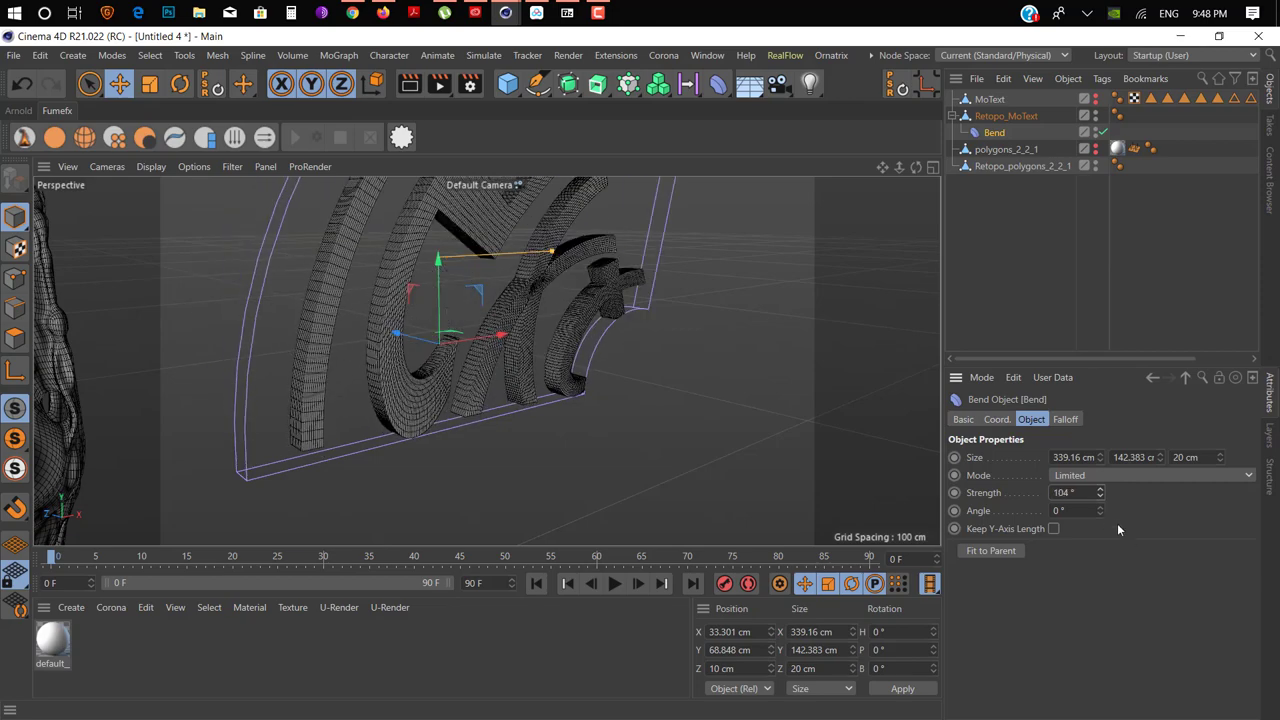
pyautogui.moveTo(1100, 511); pyautogui.dragTo(1100, 430)
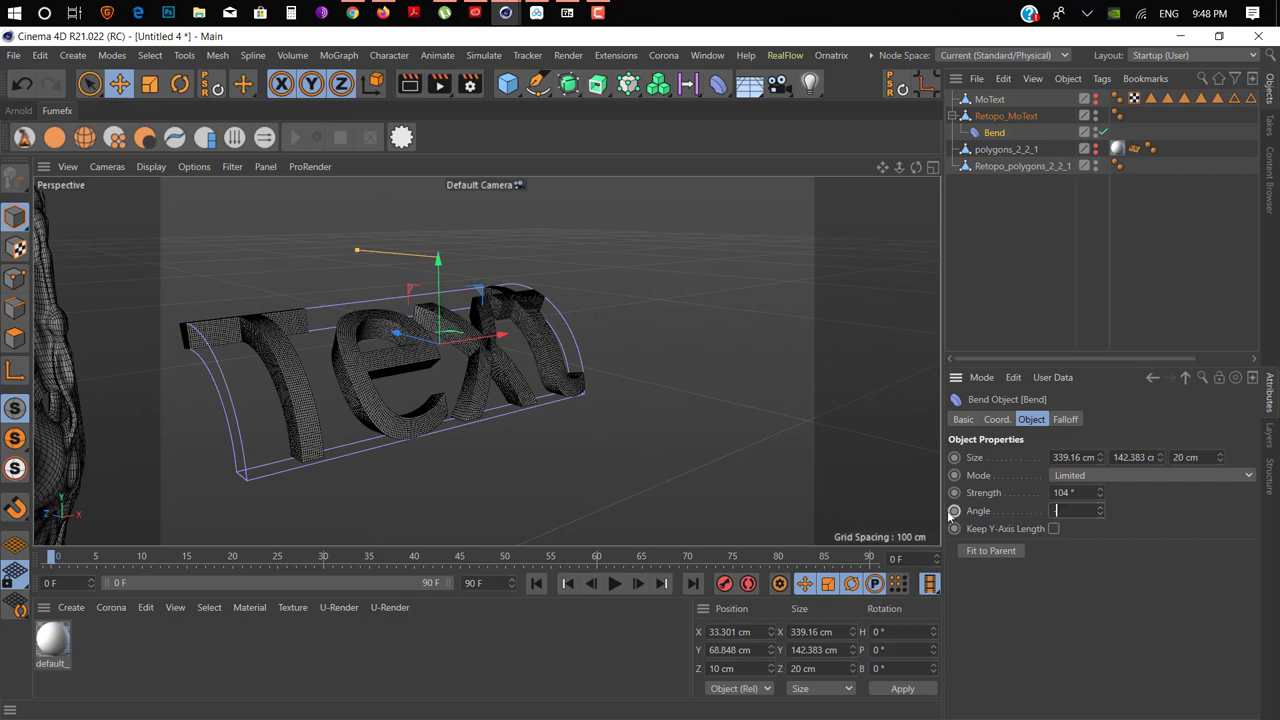
pyautogui.write('0')
pyautogui.press('Return')
# Examine how the quad mesh of the bent text deforms, up close on the letters and from the side.
pyautogui.keyDown('alt'); pyautogui.moveTo(600, 515); pyautogui.dragTo(523, 370); pyautogui.keyUp('alt')
pyautogui.keyDown('alt'); pyautogui.moveTo(622, 373); pyautogui.dragTo(457, 352); pyautogui.keyUp('alt')
pyautogui.scroll(4, 510, 346)
pyautogui.scroll(-2, 508, 347)
pyautogui.scroll(-3, 505, 351)
pyautogui.scroll(10, 567, 313)
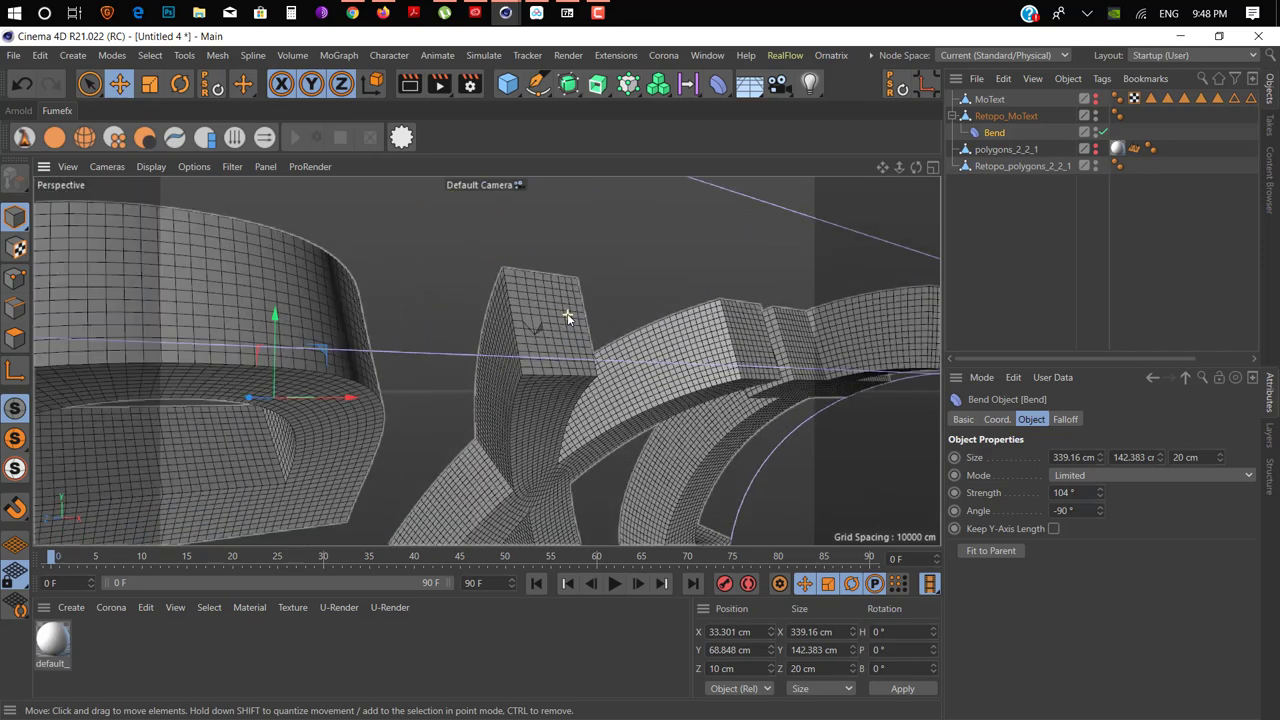
pyautogui.scroll(-6, 550, 405)
pyautogui.keyDown('alt'); pyautogui.moveTo(561, 394); pyautogui.dragTo(488, 362); pyautogui.keyUp('alt')
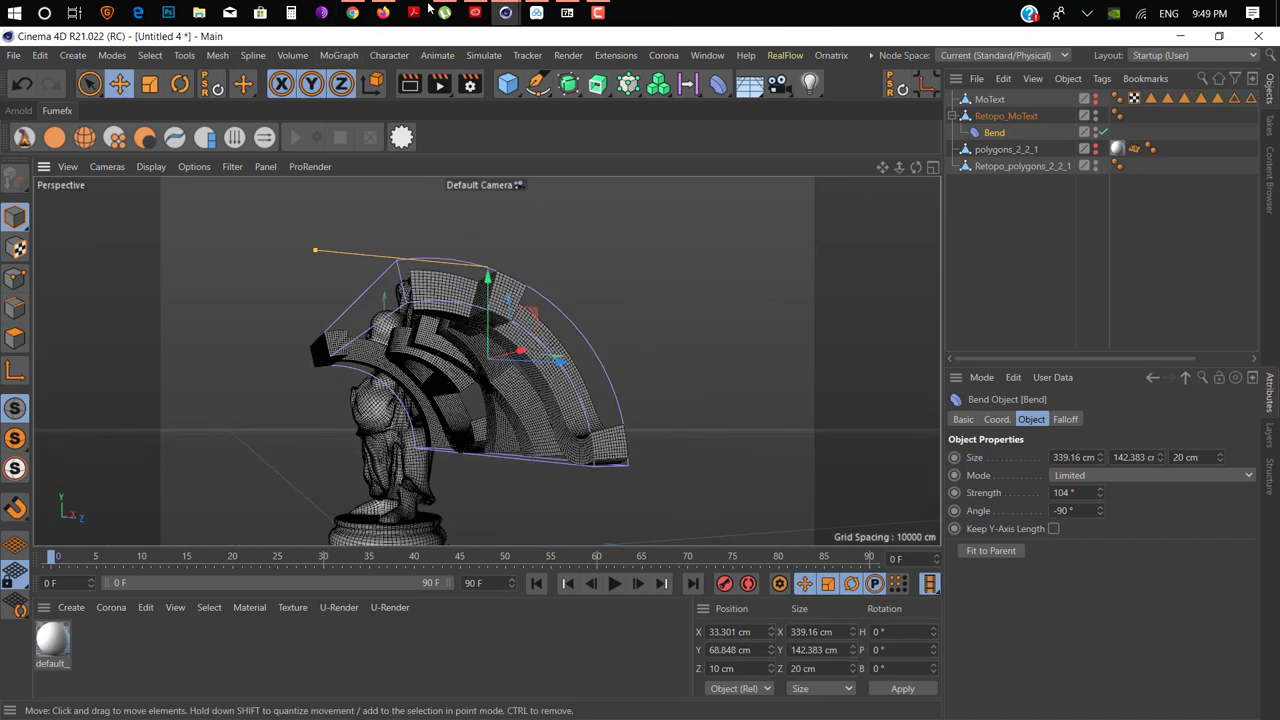
# Switch to Firefox and open the Buy Quad Remesher page on the Exoside website.
pyautogui.click(383, 12)
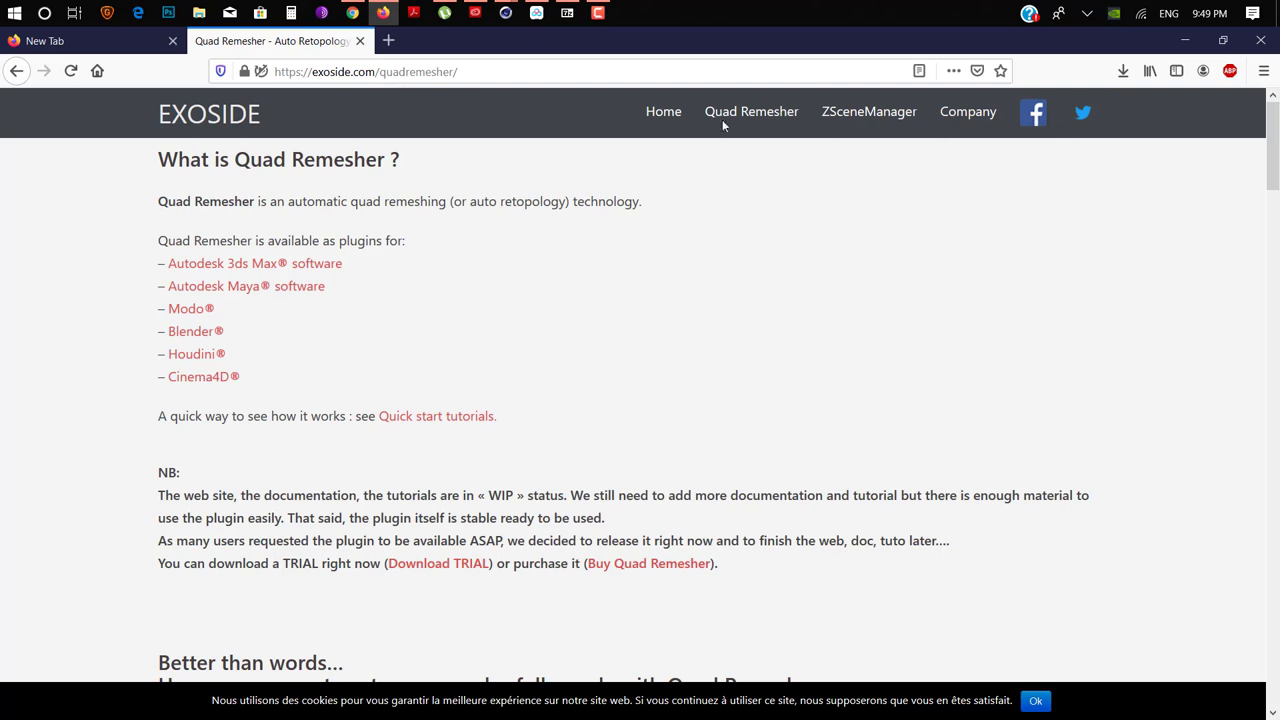
pyautogui.moveTo(731, 124)
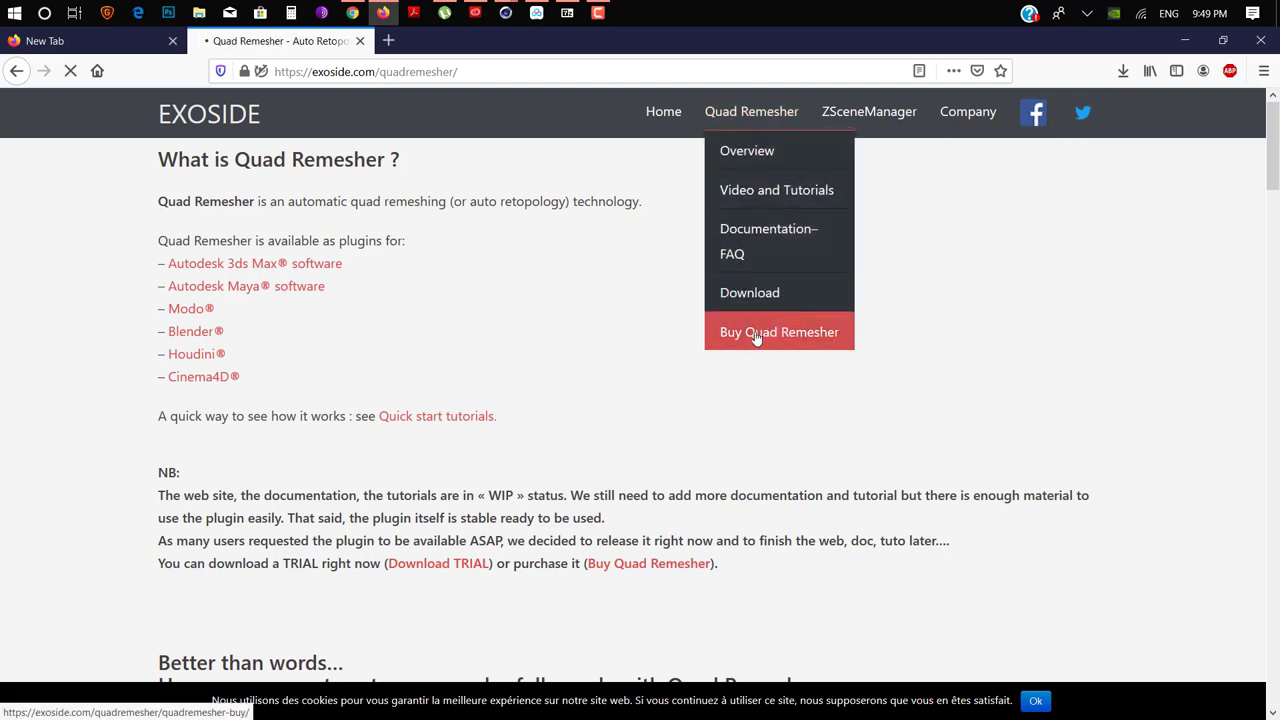
pyautogui.click(757, 334)
pyautogui.moveTo(598, 14)
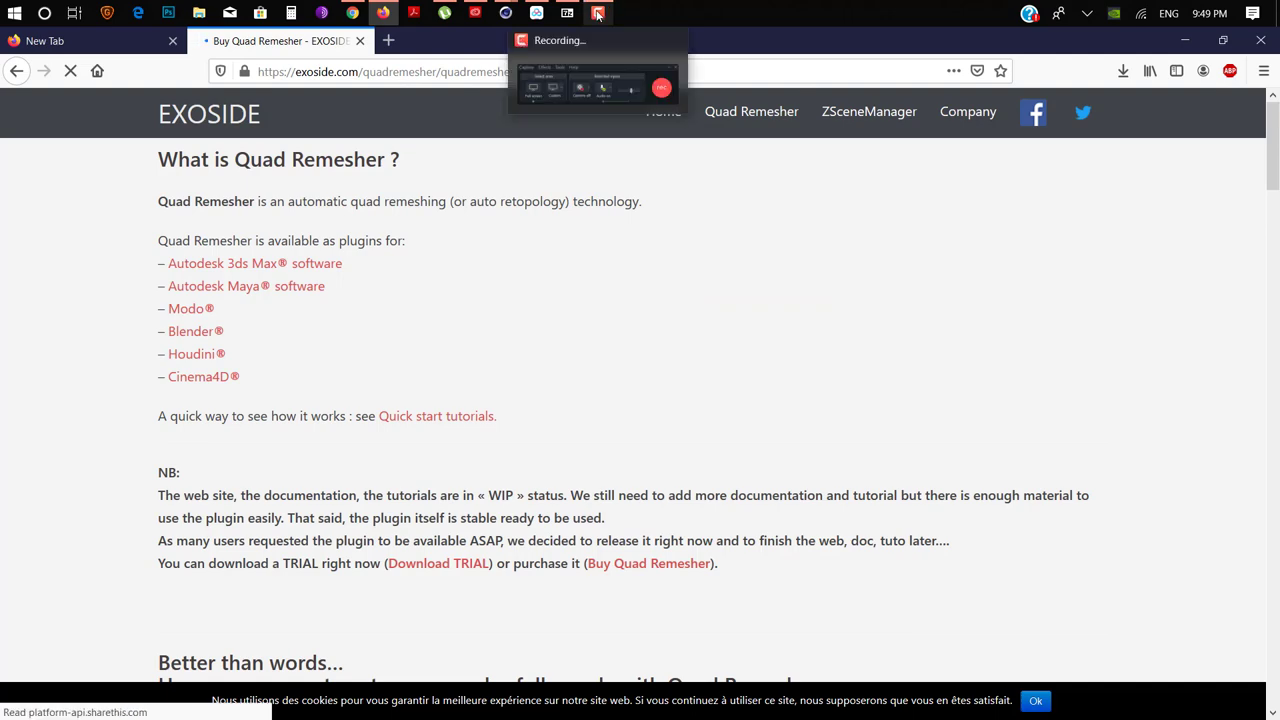
pyautogui.click(602, 15)
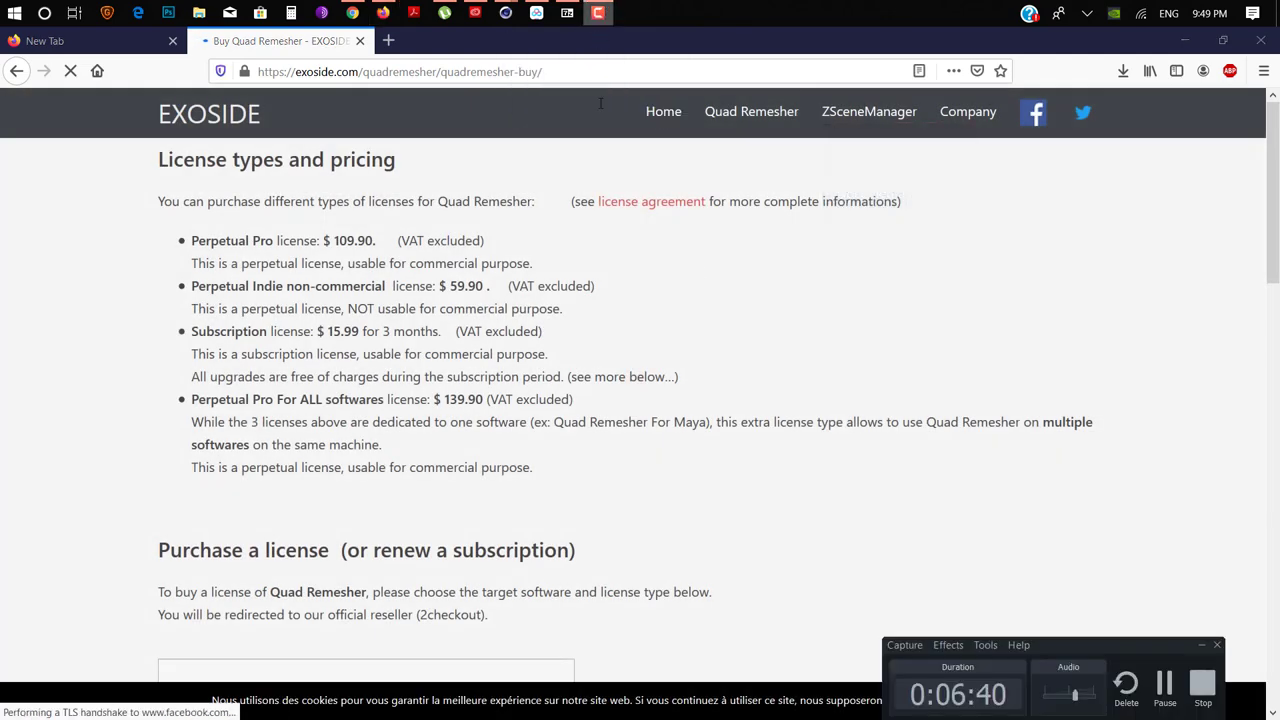
pyautogui.click(1160, 688)
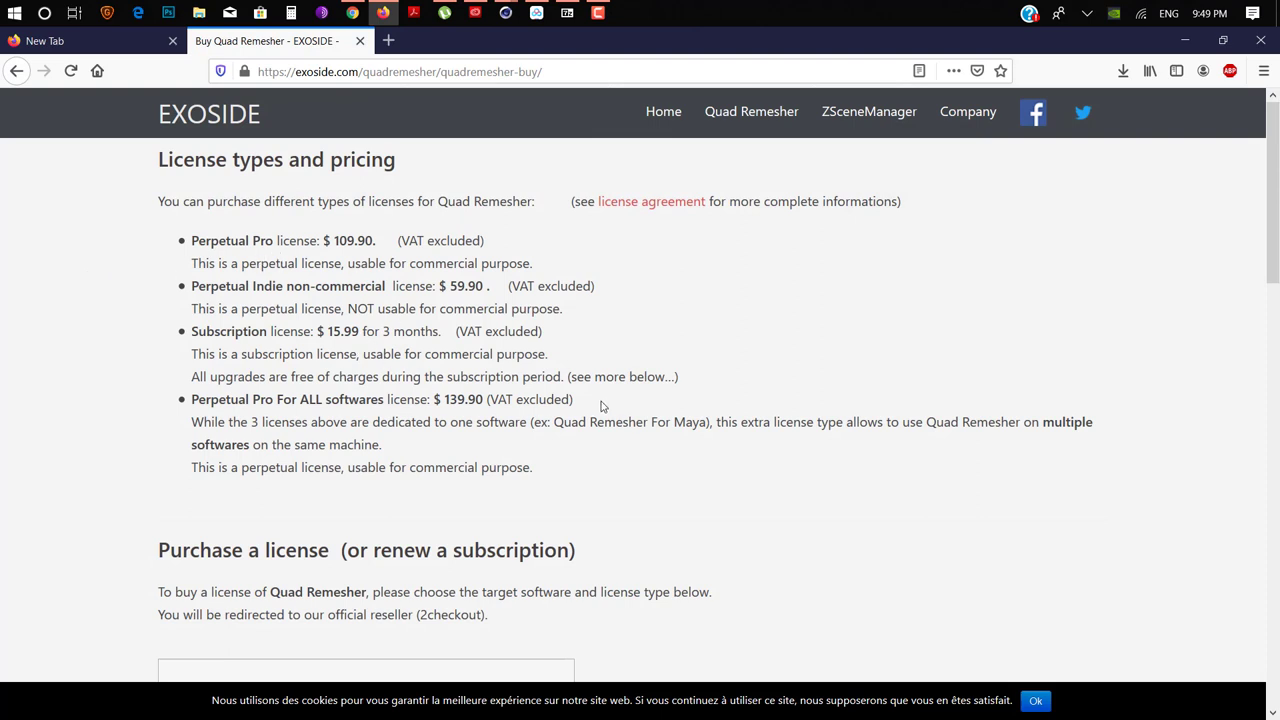
# Read through the license types and pricing for Quad Remesher.
pyautogui.scroll(-3, 268, 365)
pyautogui.scroll(3, 274, 366)
# Switch back to Cinema 4D and view the bent text together with the remeshed statue.
pyautogui.moveTo(508, 10)
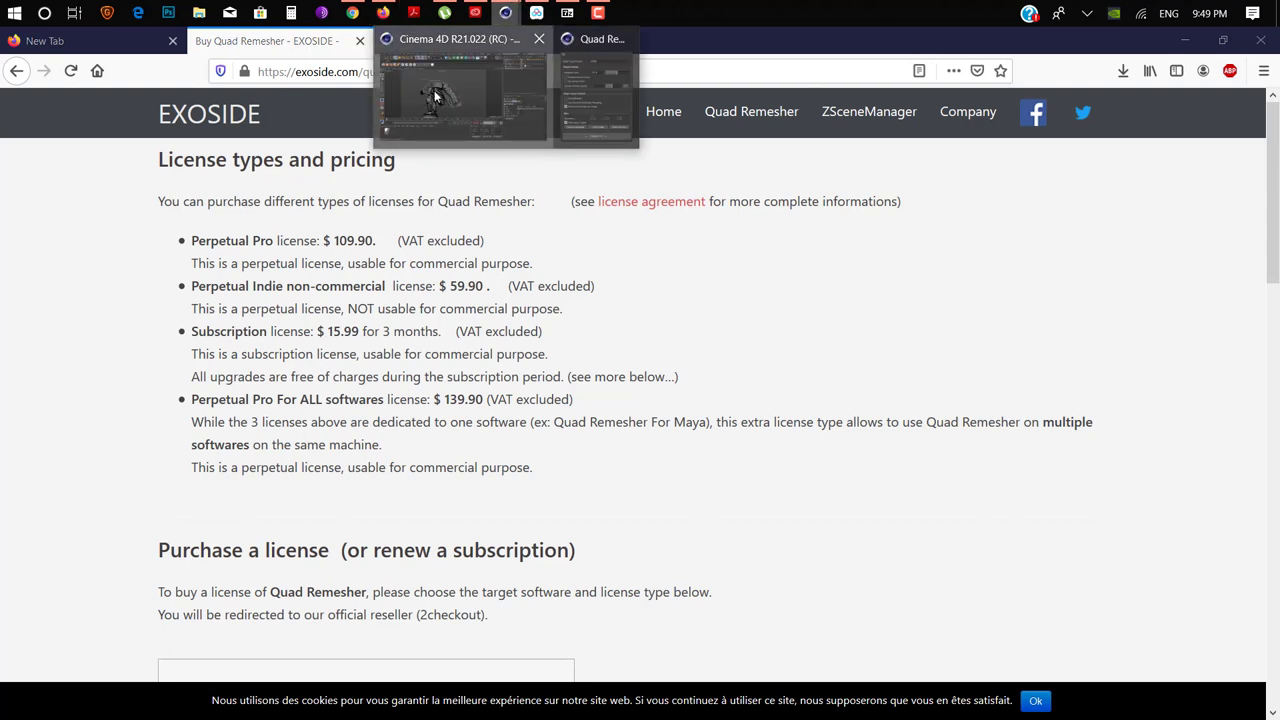
pyautogui.click(463, 85)
pyautogui.keyDown('alt'); pyautogui.moveTo(572, 300); pyautogui.dragTo(760, 380); pyautogui.keyUp('alt')
pyautogui.click(598, 13)
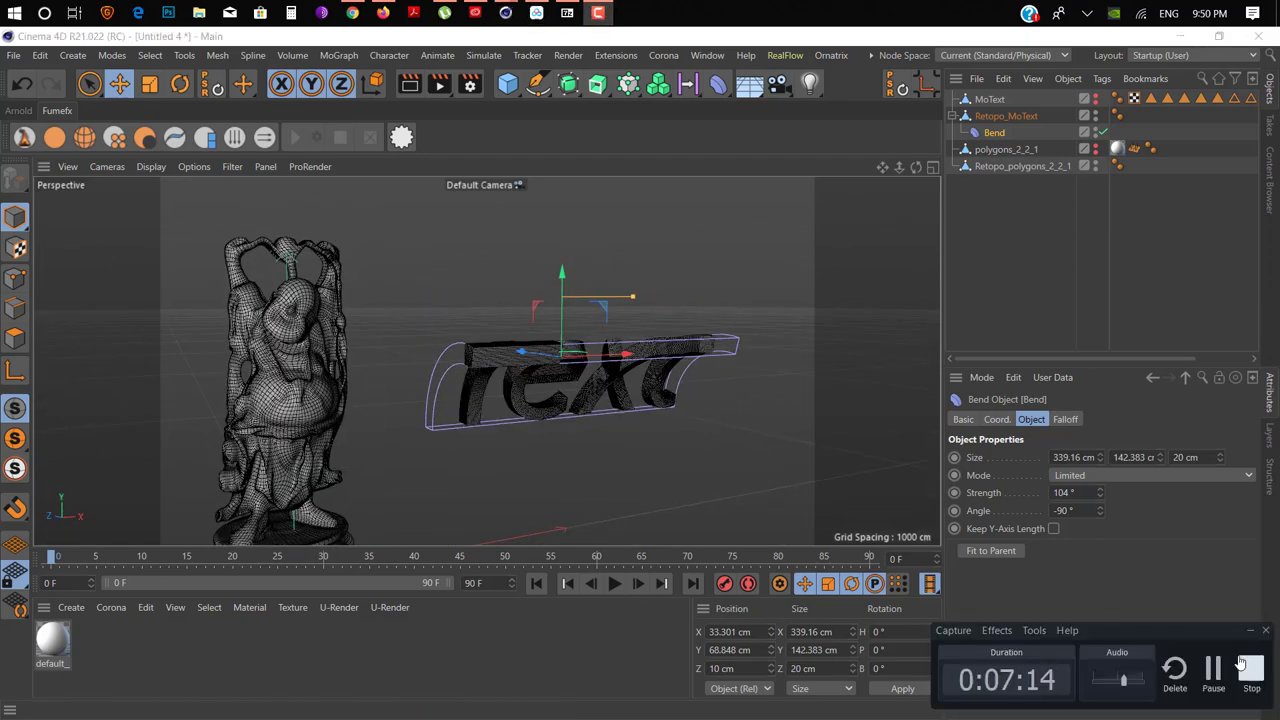